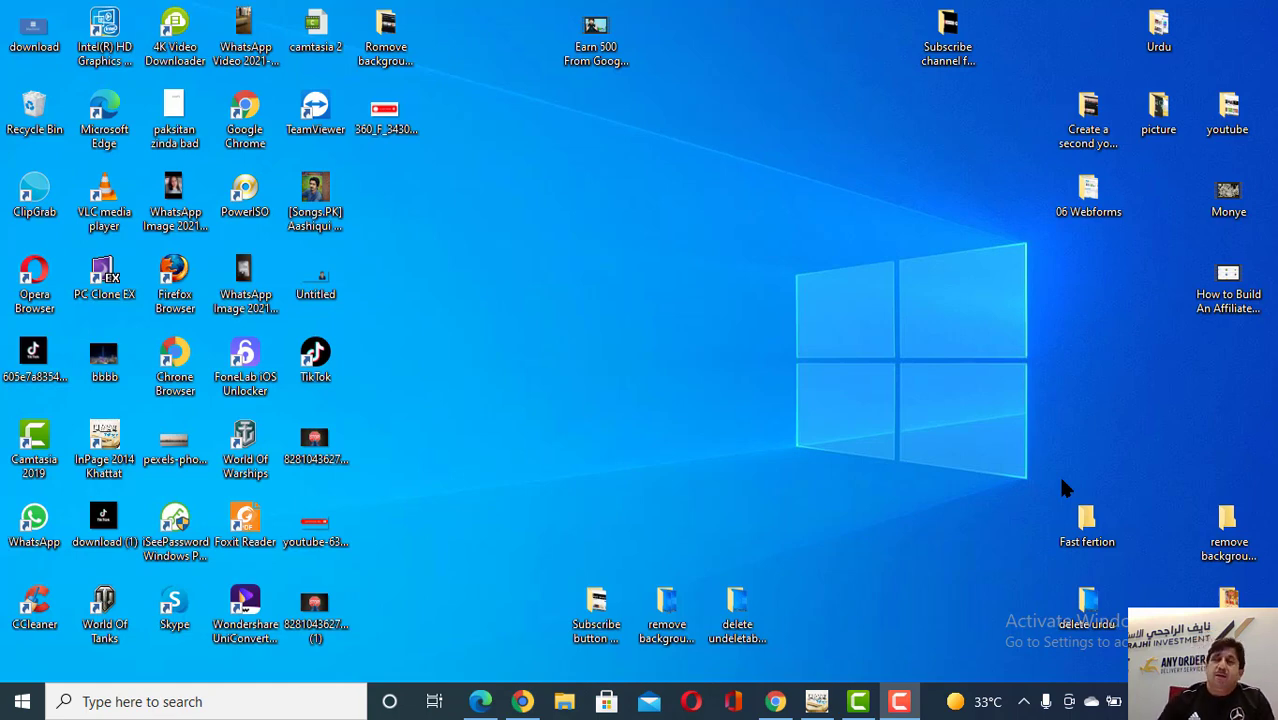
# Step: Empty the Recycle Bin on the desktop and confirm the permanent deletion
pyautogui.rightClick(40, 112)
pyautogui.click(105, 139)
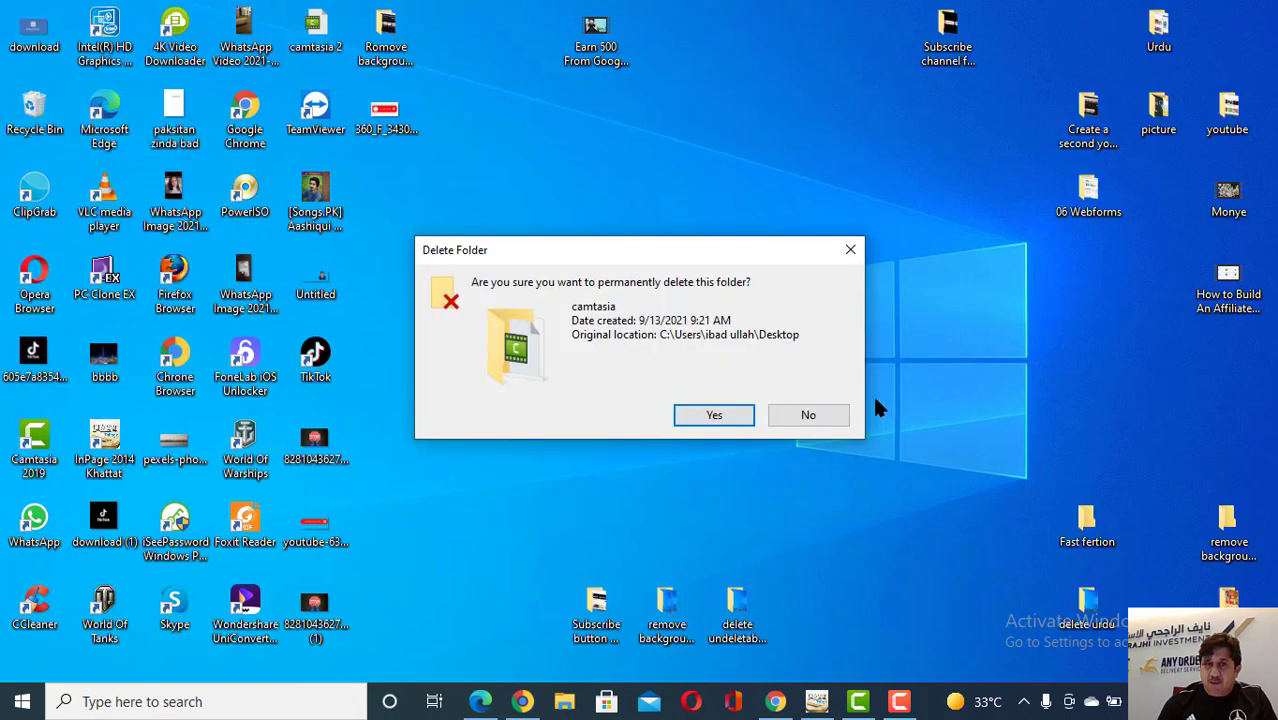
pyautogui.click(714, 415)
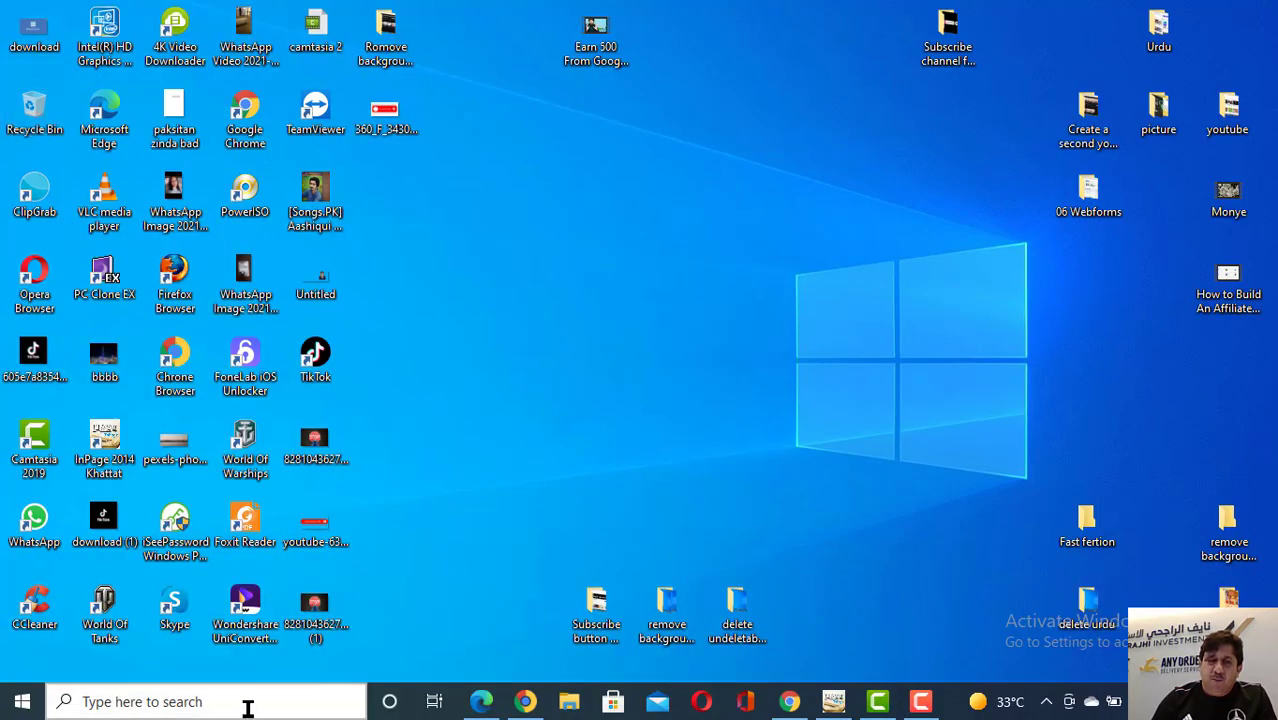
# Step: Launch Paint 3D and open the portrait photo IMG-20180513-WA0063.jpg
pyautogui.click(246, 705)
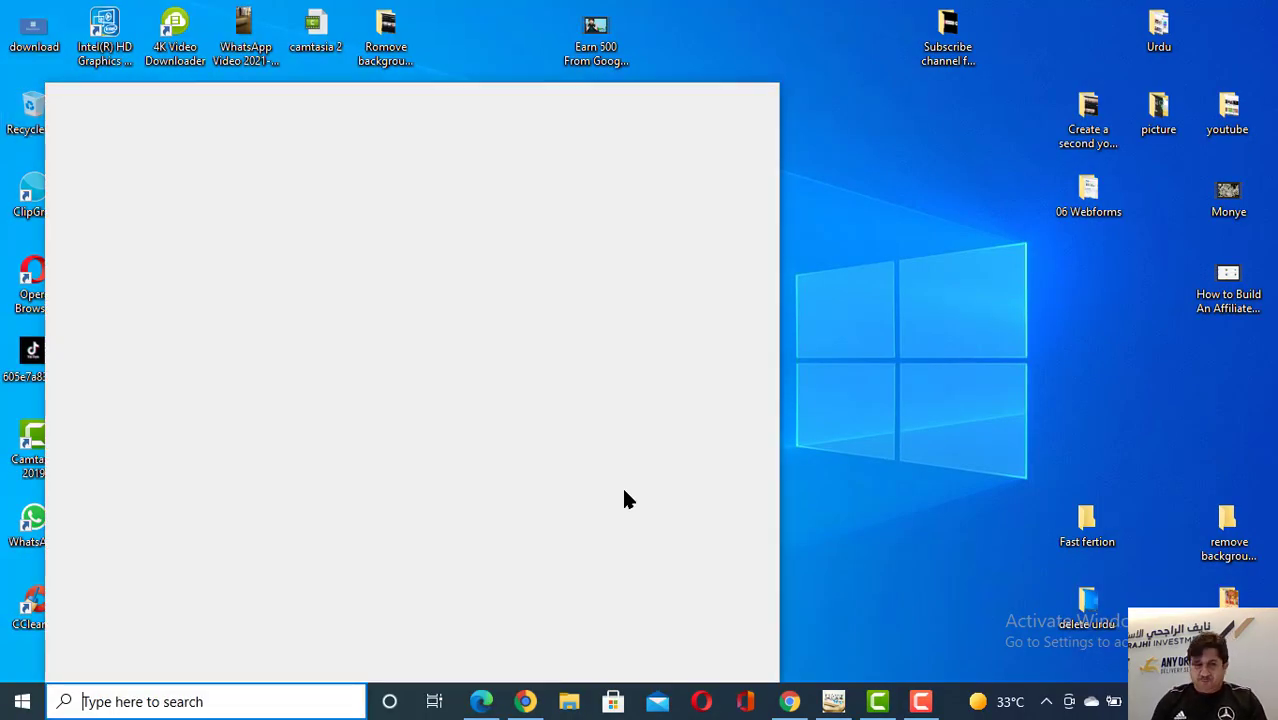
pyautogui.write('paint')
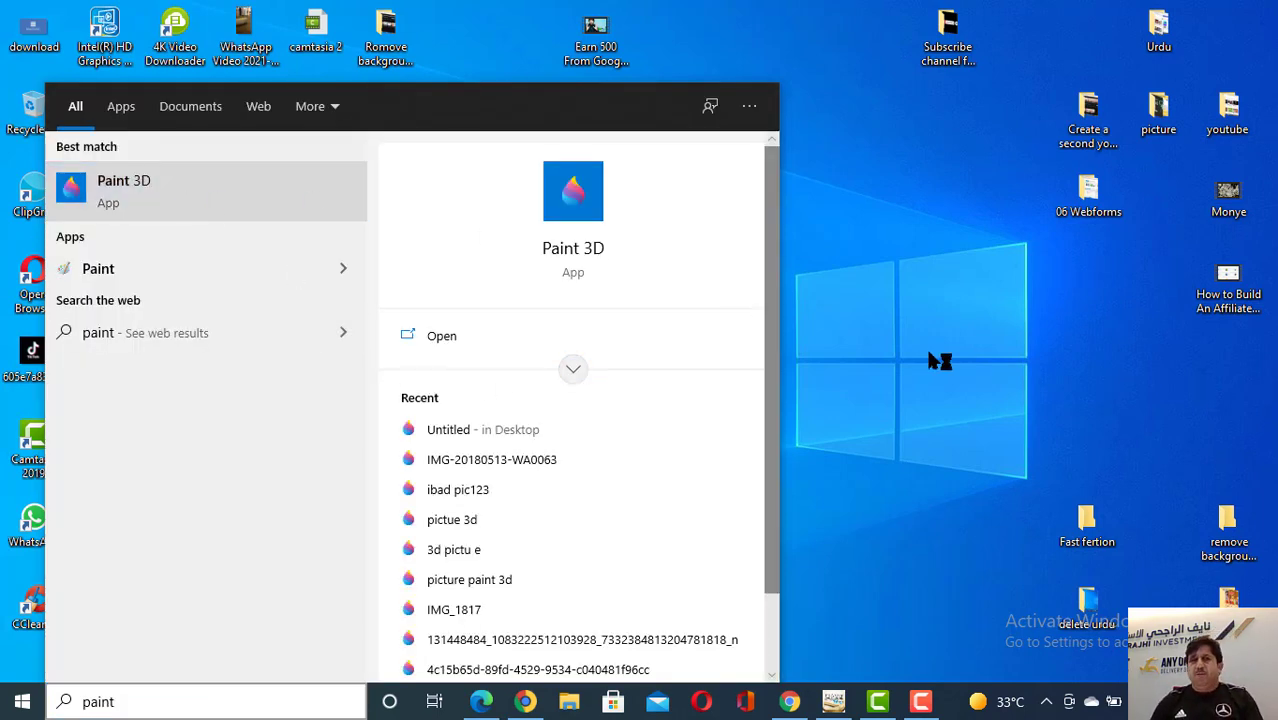
pyautogui.press('Return')
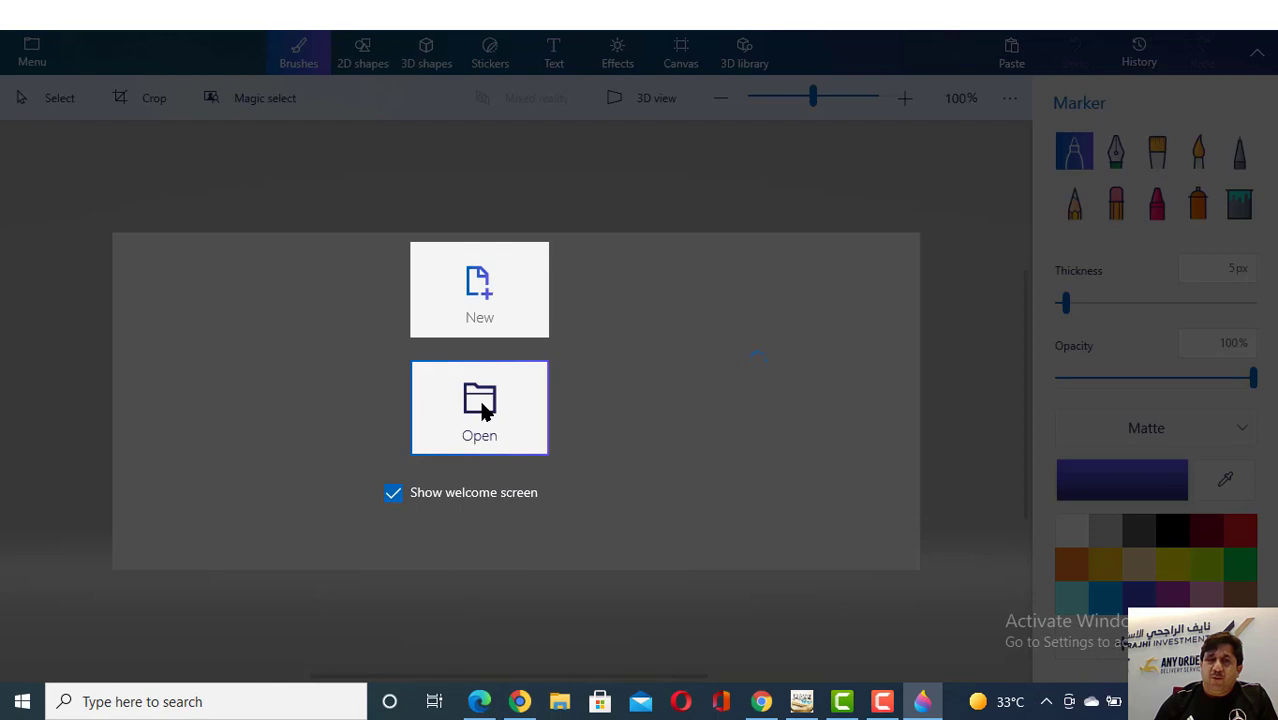
pyautogui.click(483, 400)
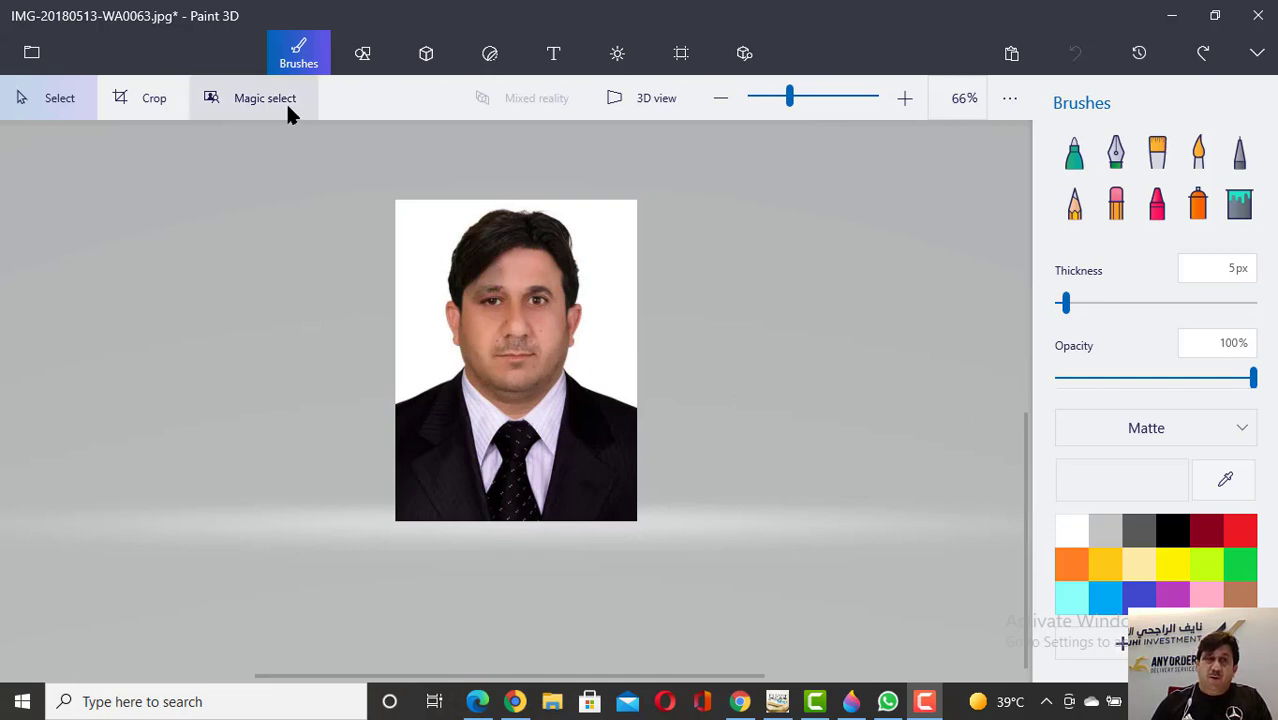
# Step: Start a Magic select cutout of the portrait, keeping the whole photo as the focus area
pyautogui.click(254, 100)
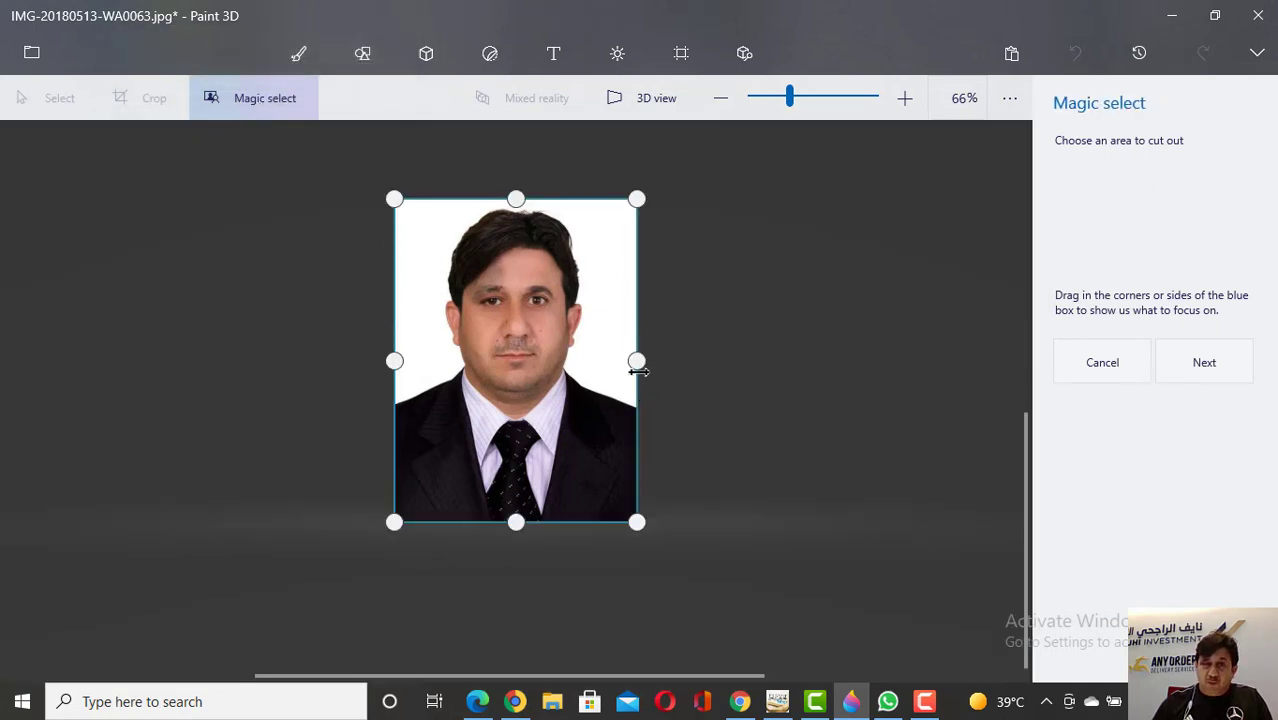
pyautogui.moveTo(637, 361)
pyautogui.mouseDown()
pyautogui.moveTo(605, 361)
pyautogui.moveTo(639, 361)
pyautogui.mouseUp()
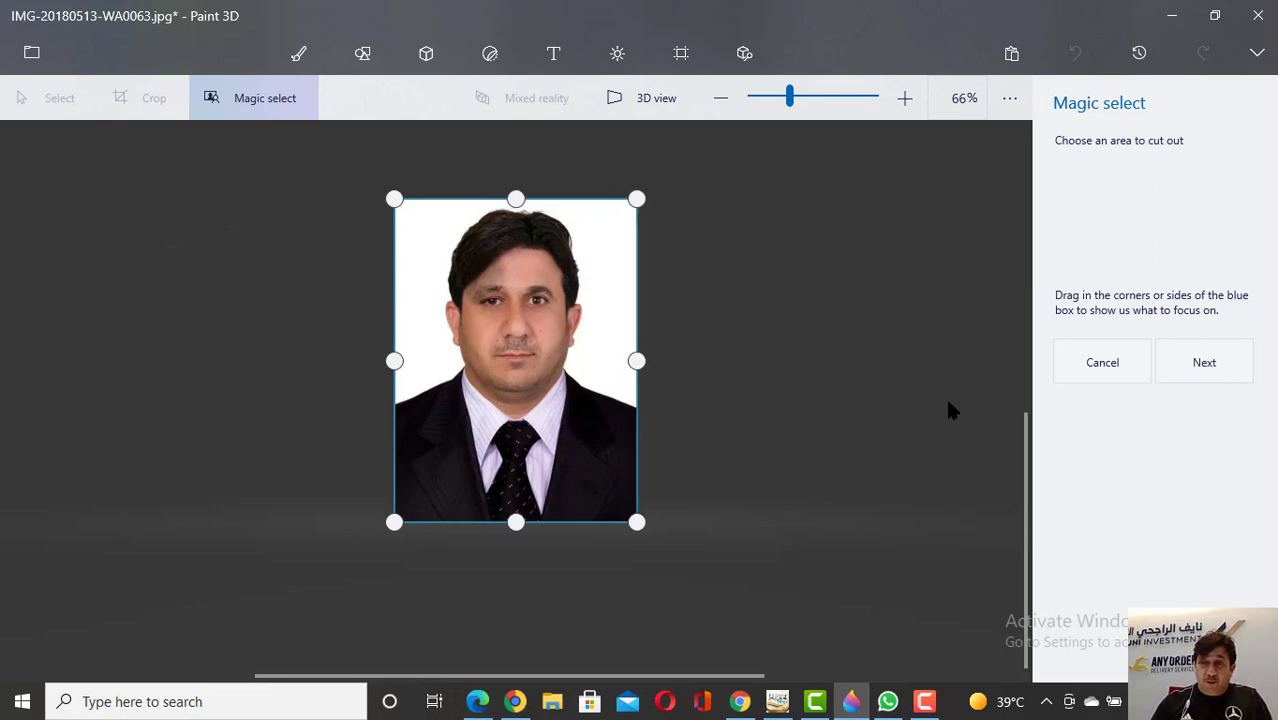
pyautogui.click(1200, 366)
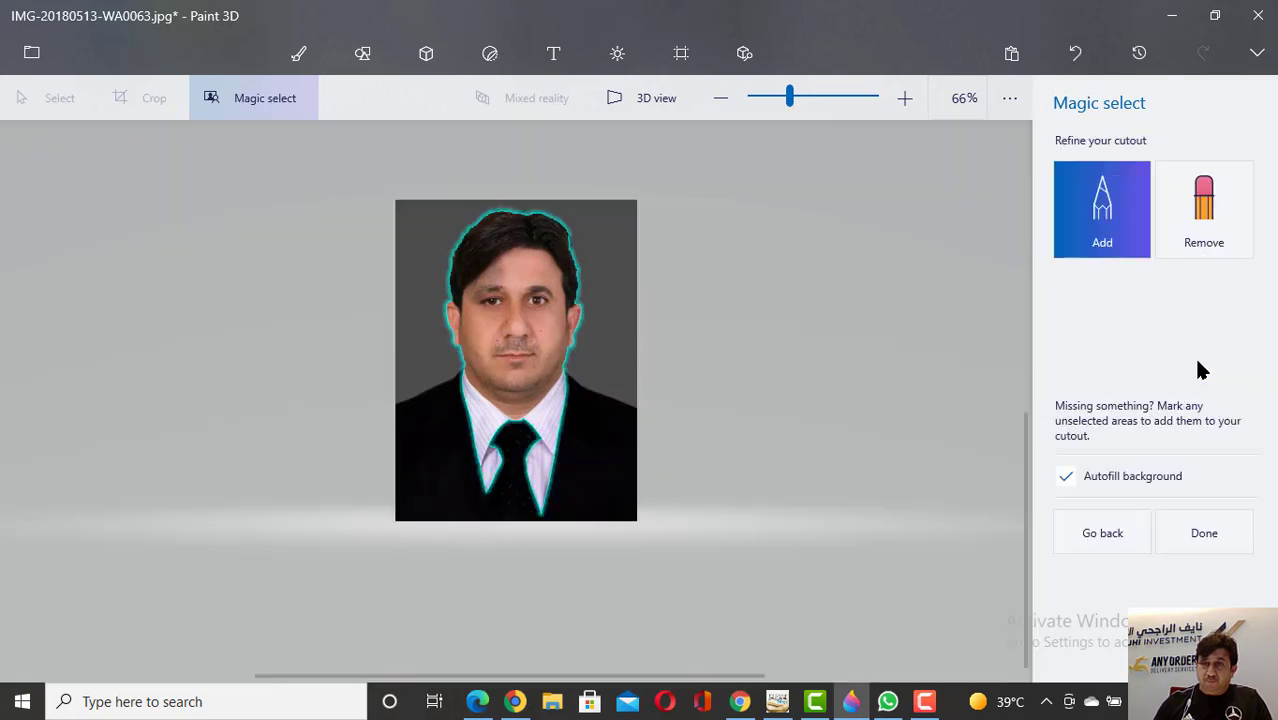
pyautogui.click(1241, 535)
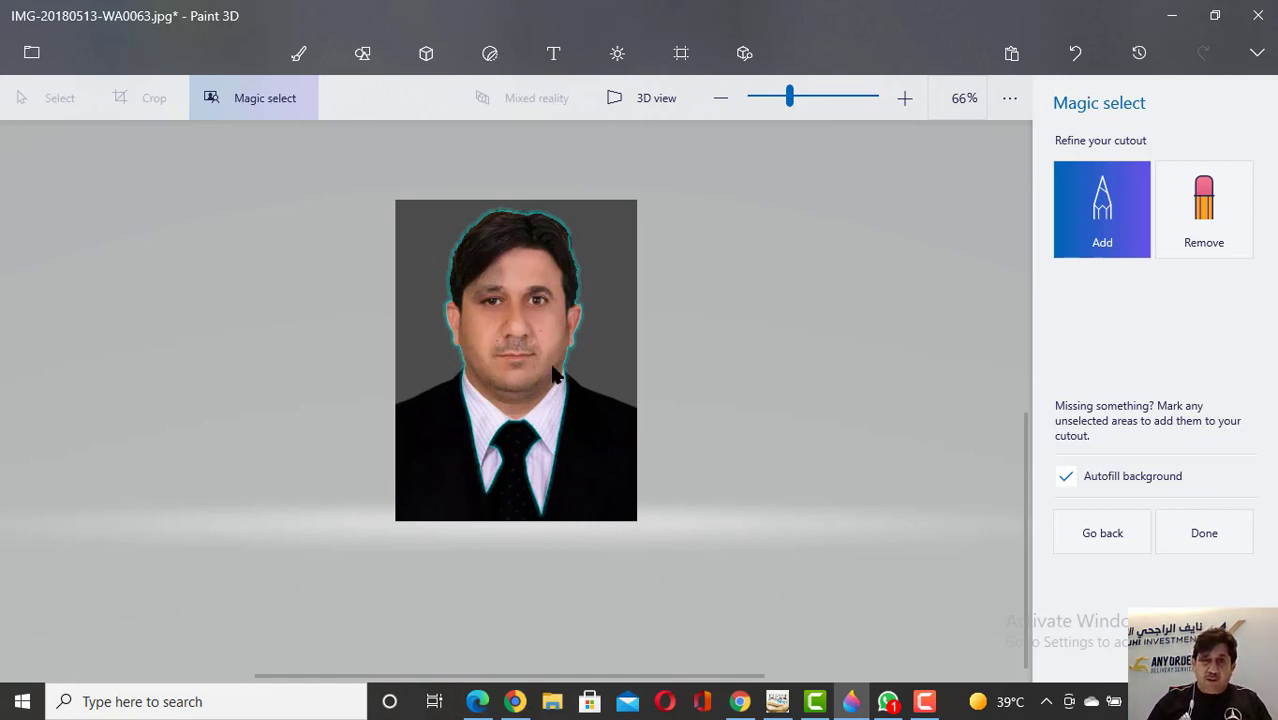
# Step: Add the unselected parts on both sides of the black suit jacket to the cutout
pyautogui.click(1198, 240)
pyautogui.click(1122, 240)
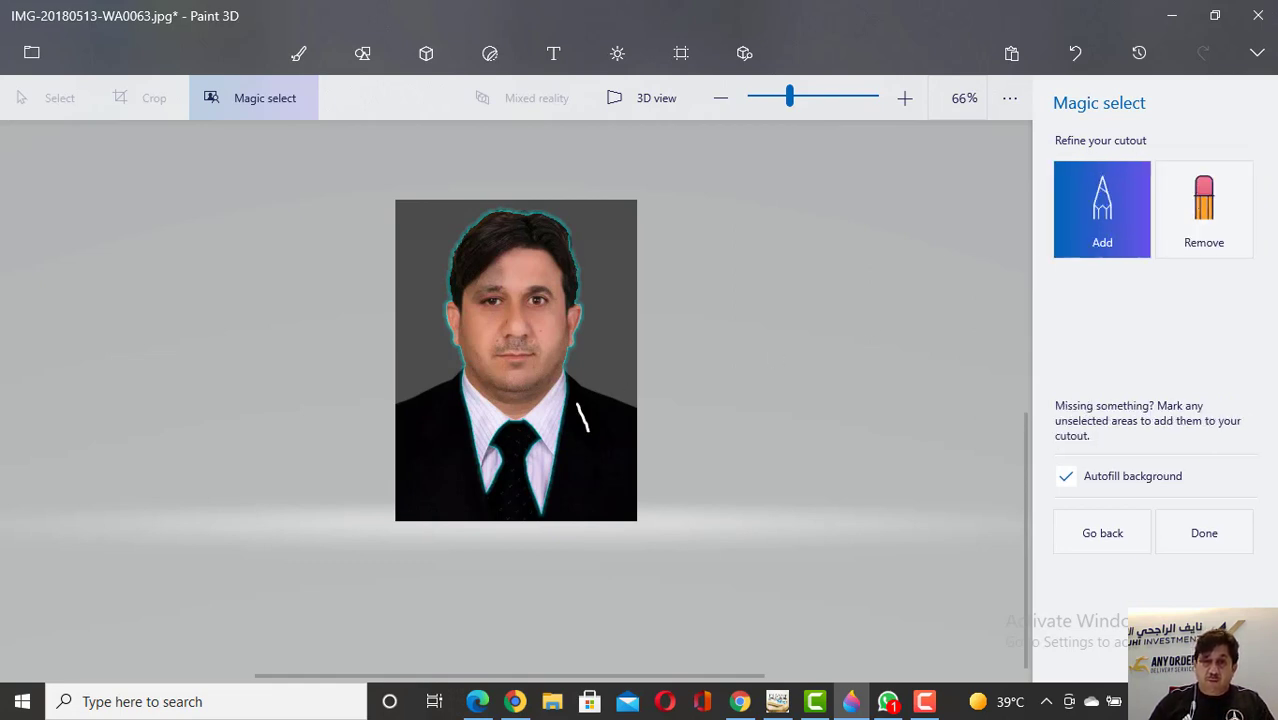
pyautogui.moveTo(589, 430); pyautogui.dragTo(592, 472)
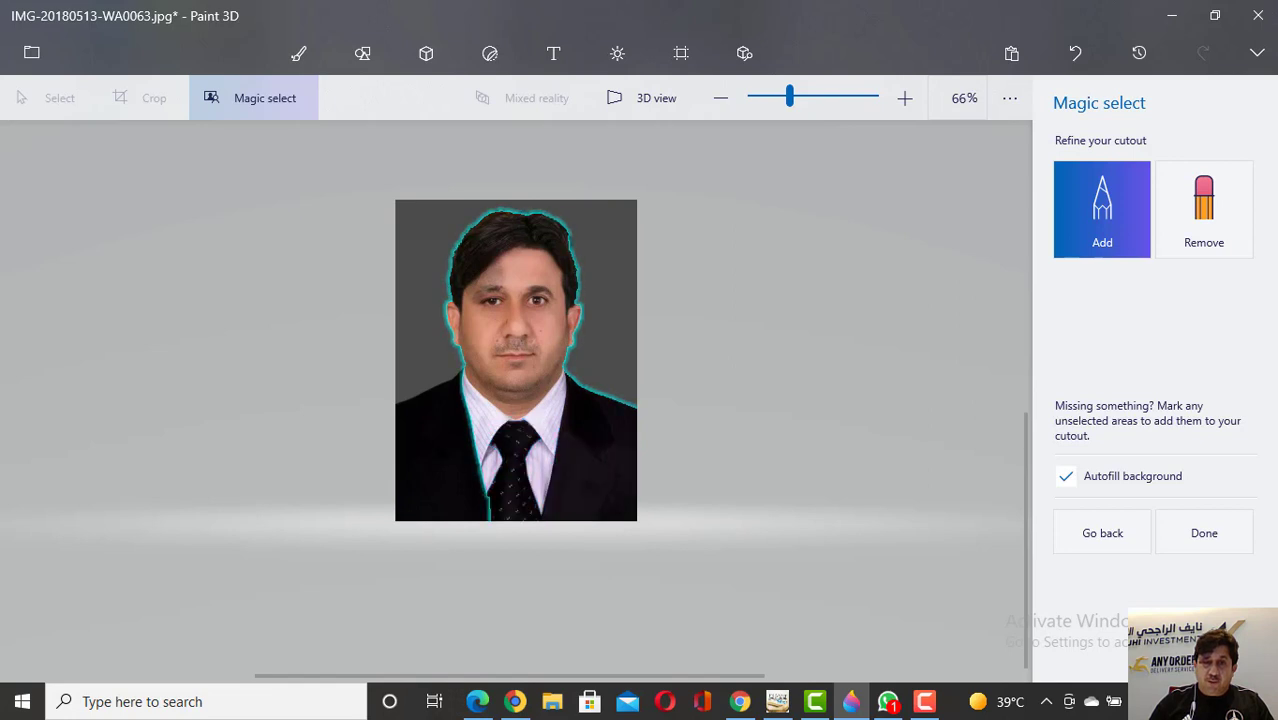
pyautogui.moveTo(422, 404); pyautogui.dragTo(446, 466)
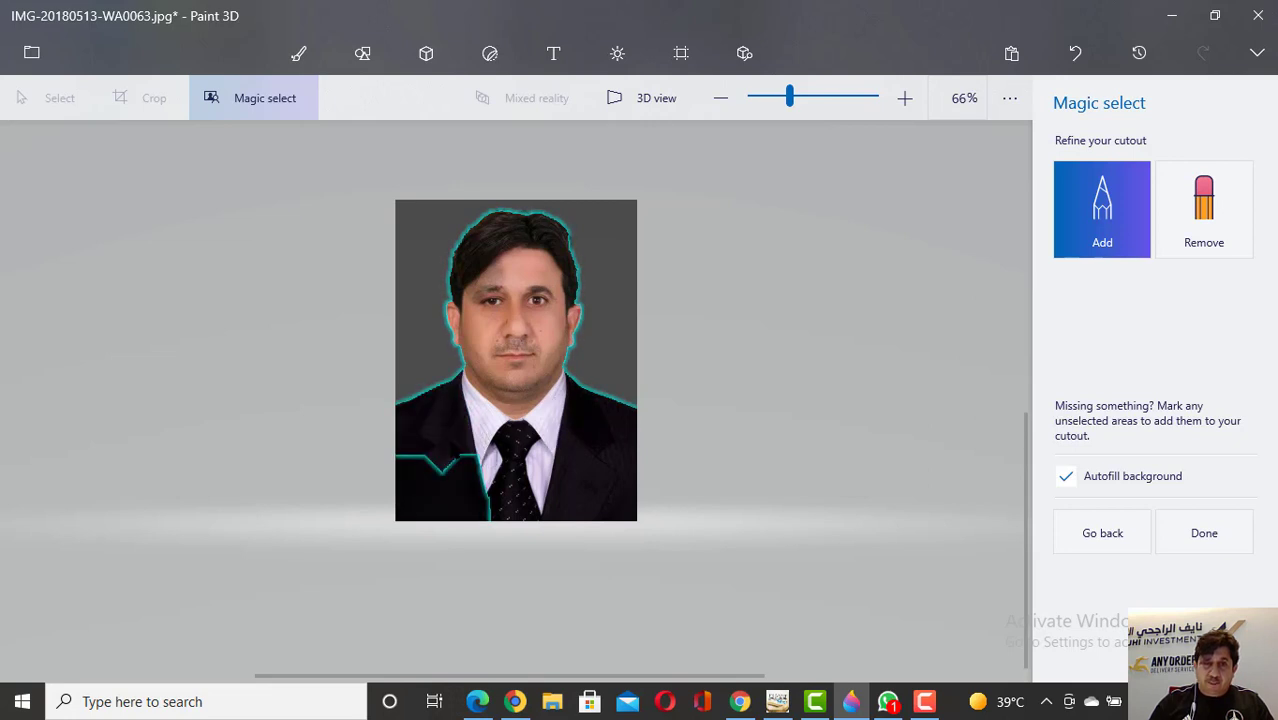
pyautogui.moveTo(420, 472); pyautogui.dragTo(446, 498)
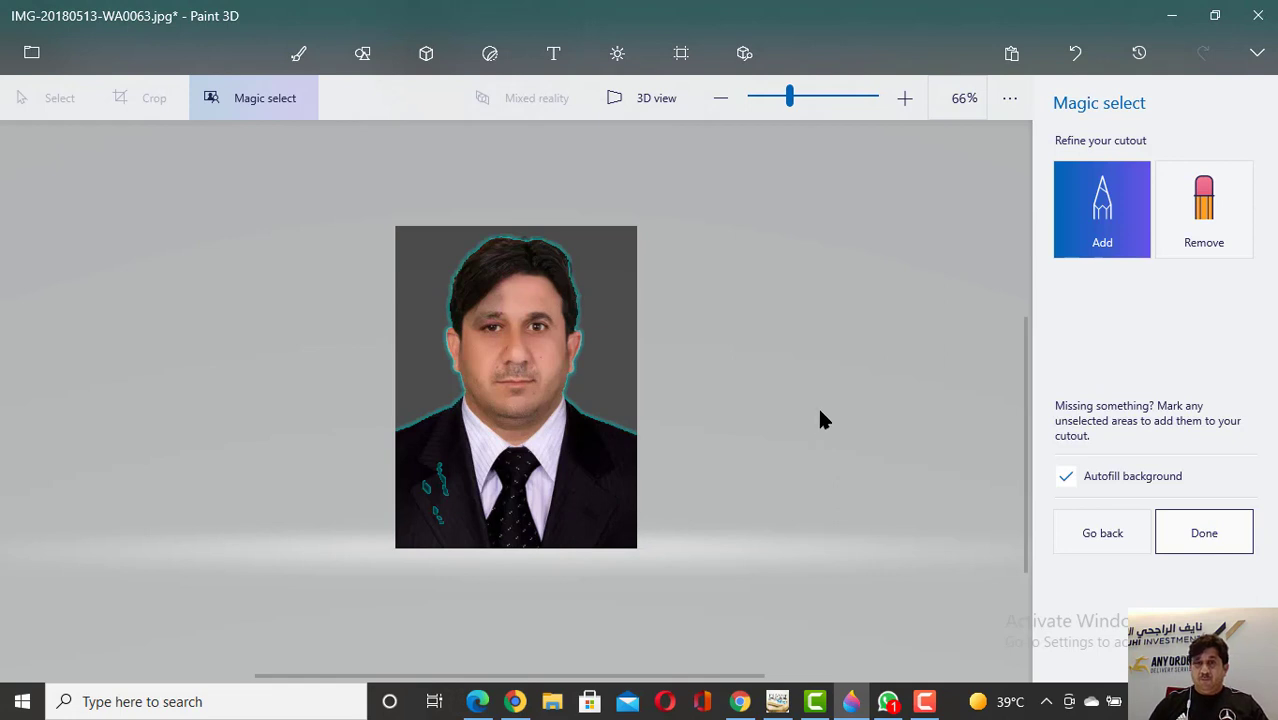
# Step: Finish the cutout with the background autofilled and move the cut-out man beside the original photo
pyautogui.click(1239, 582)
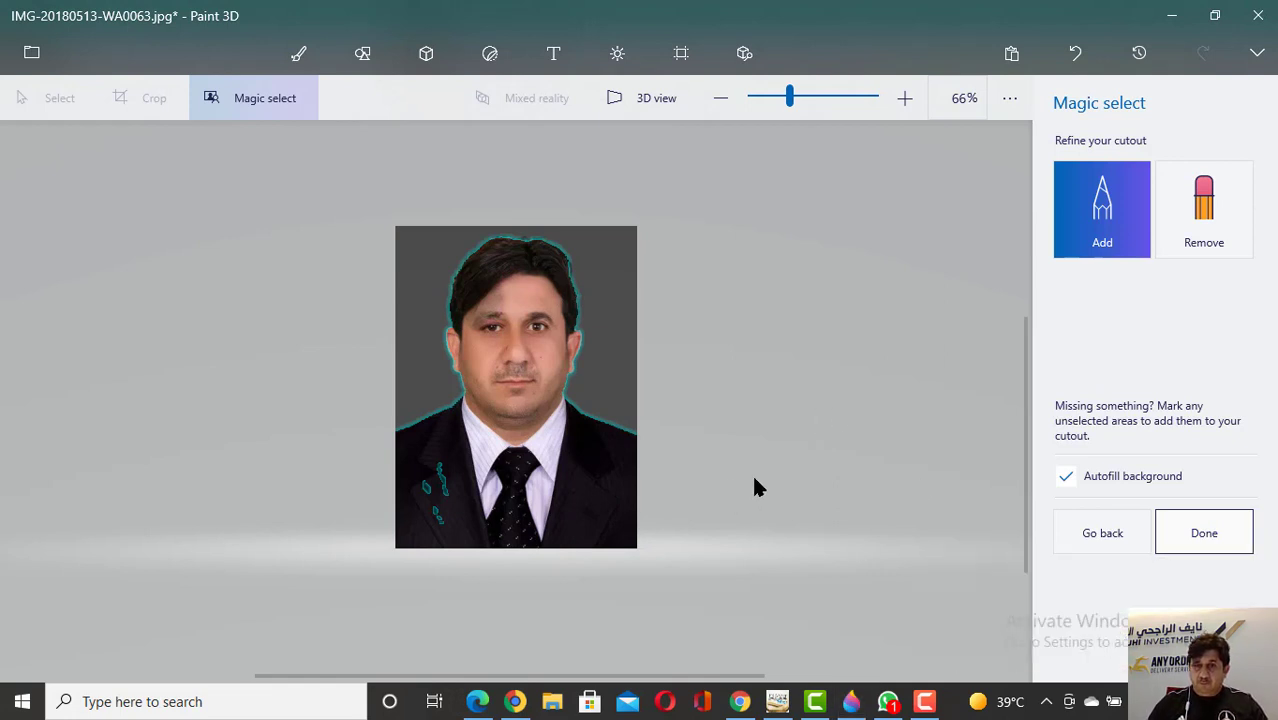
pyautogui.press('Return')
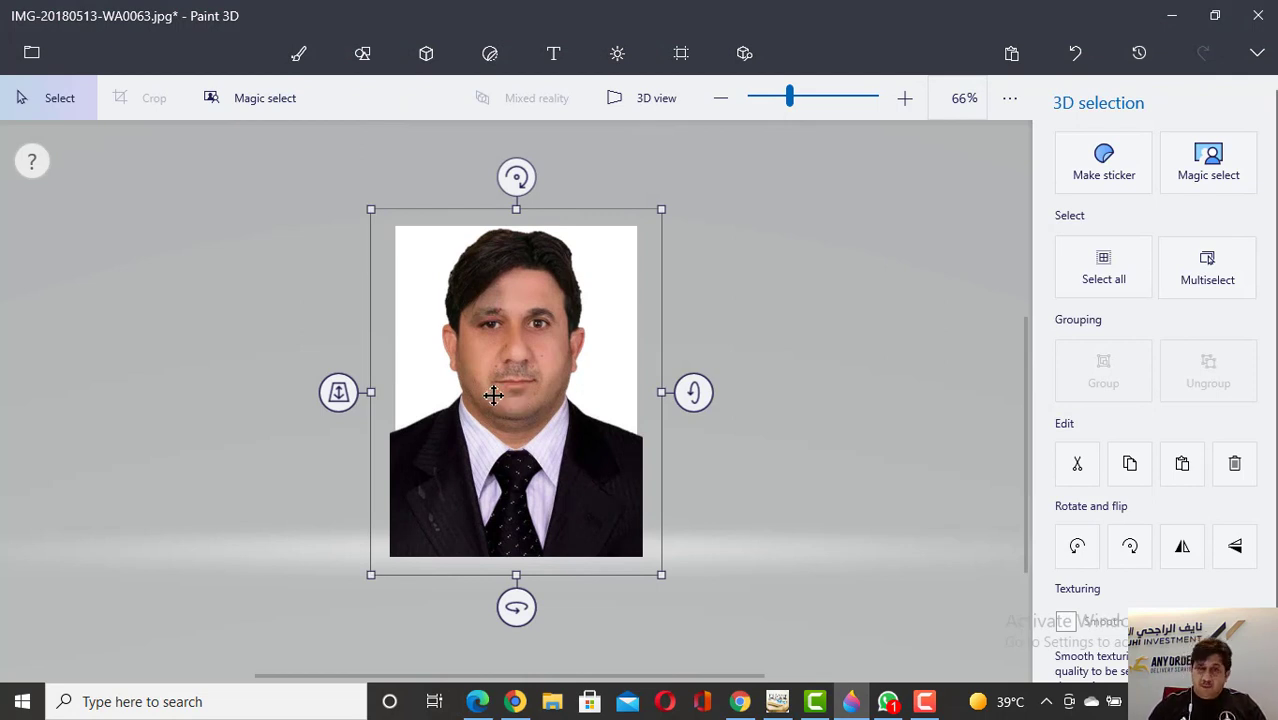
pyautogui.moveTo(513, 405); pyautogui.dragTo(753, 402)
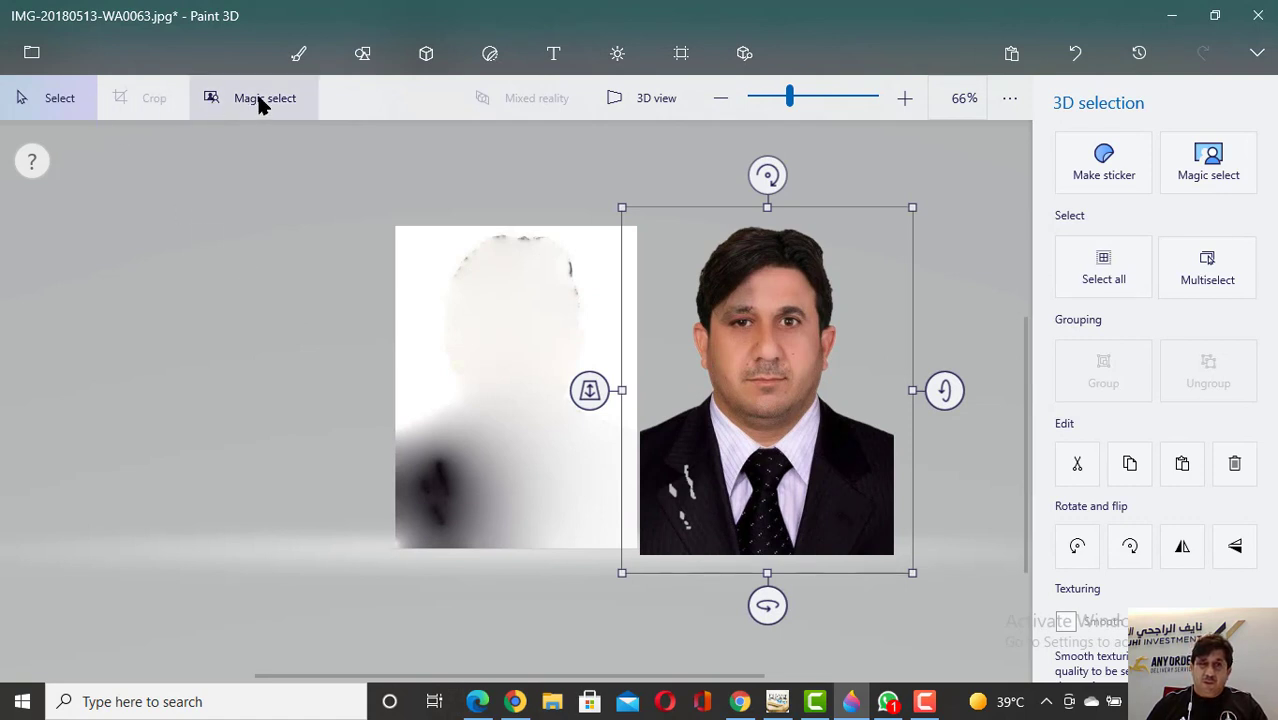
# Step: Copy the cut-out figure of the man
pyautogui.moveTo(736, 380); pyautogui.dragTo(736, 380)
pyautogui.rightClick(736, 380)
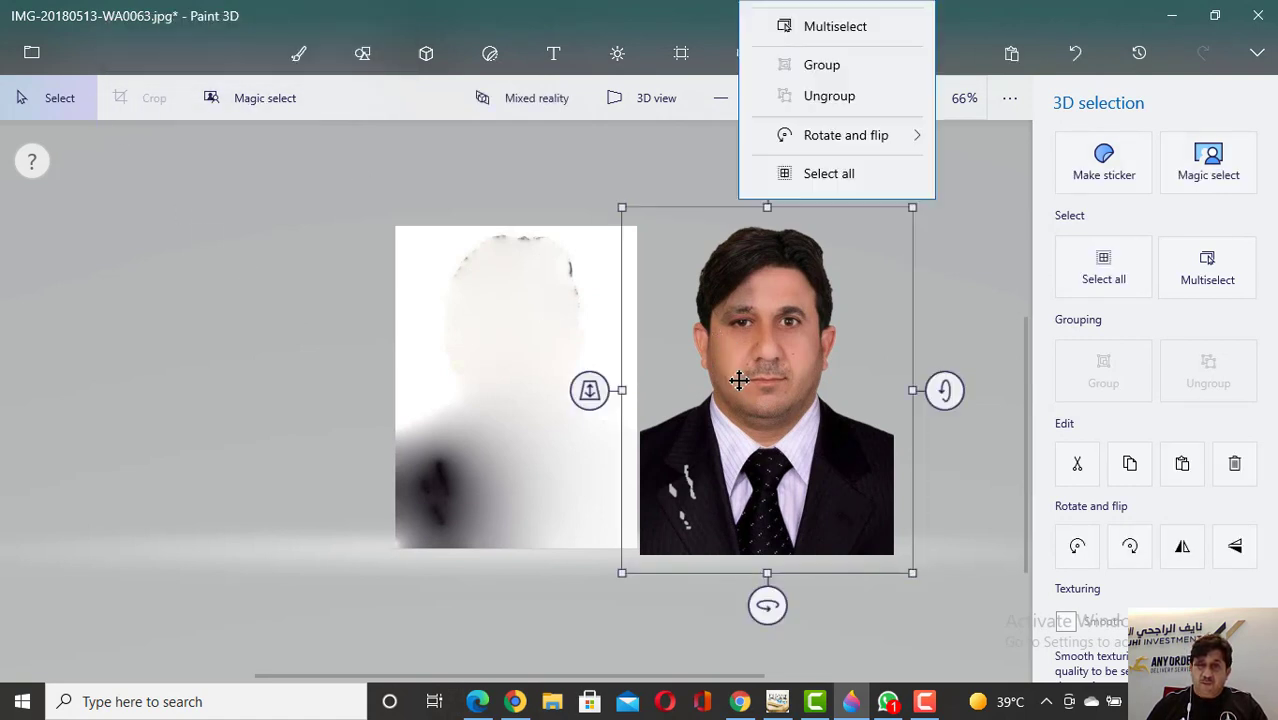
pyautogui.click(820, 128)
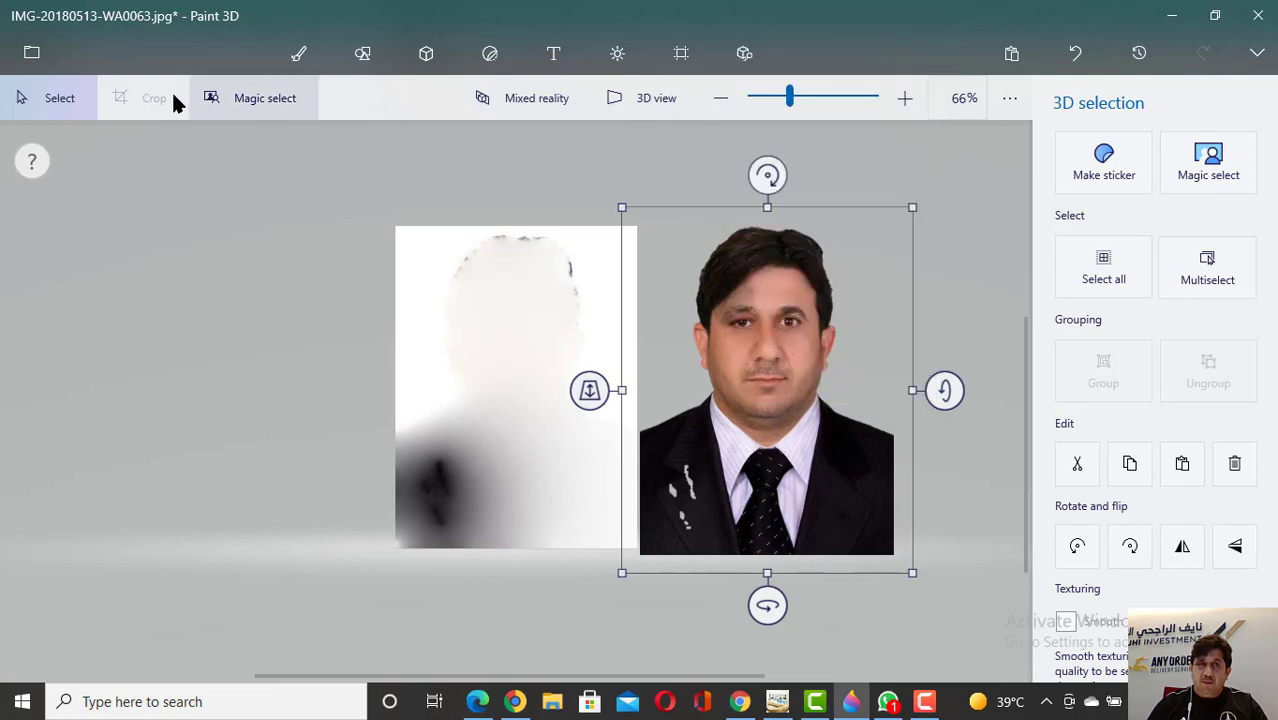
# Step: Create a new blank project without saving the changes to the portrait photo
pyautogui.click(32, 54)
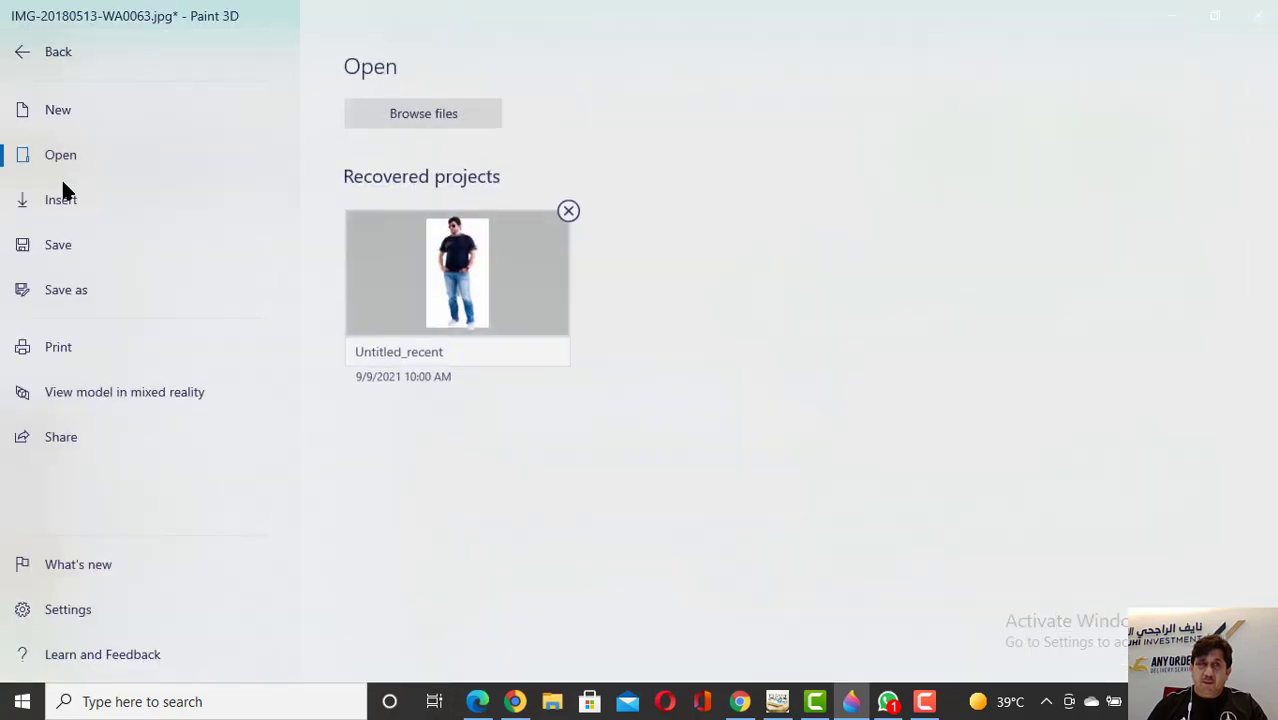
pyautogui.click(107, 101)
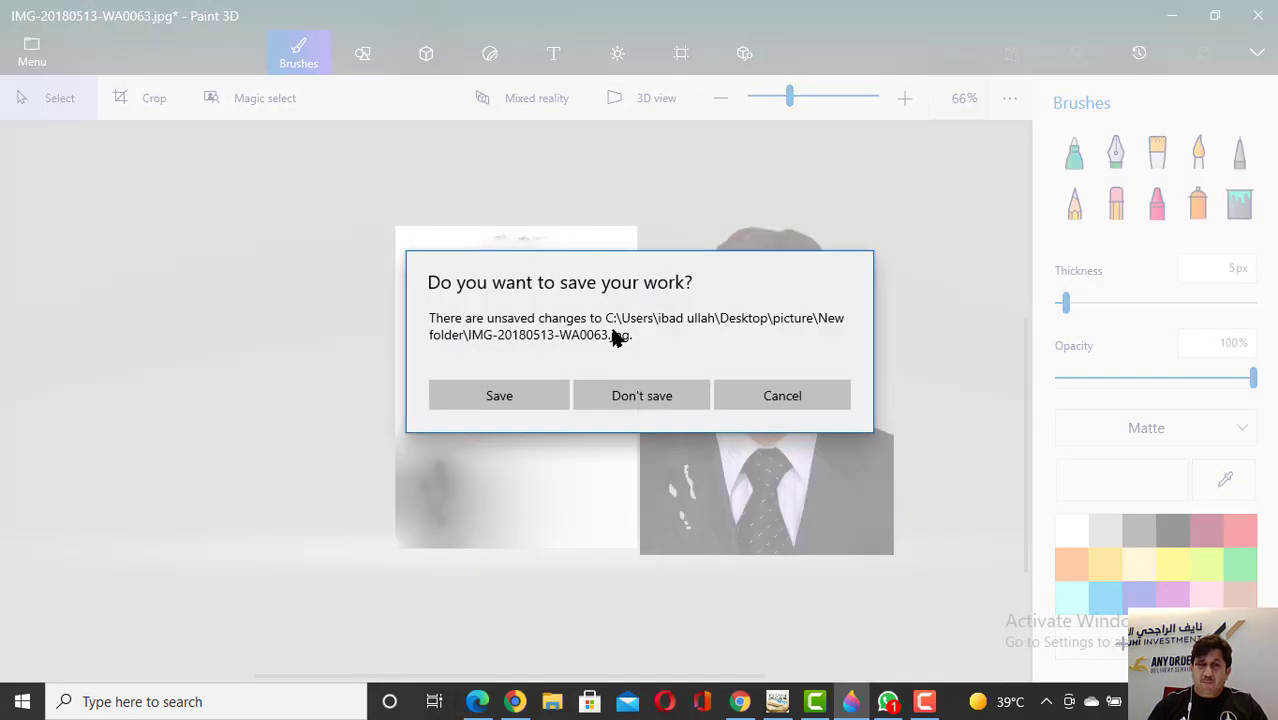
pyautogui.click(640, 392)
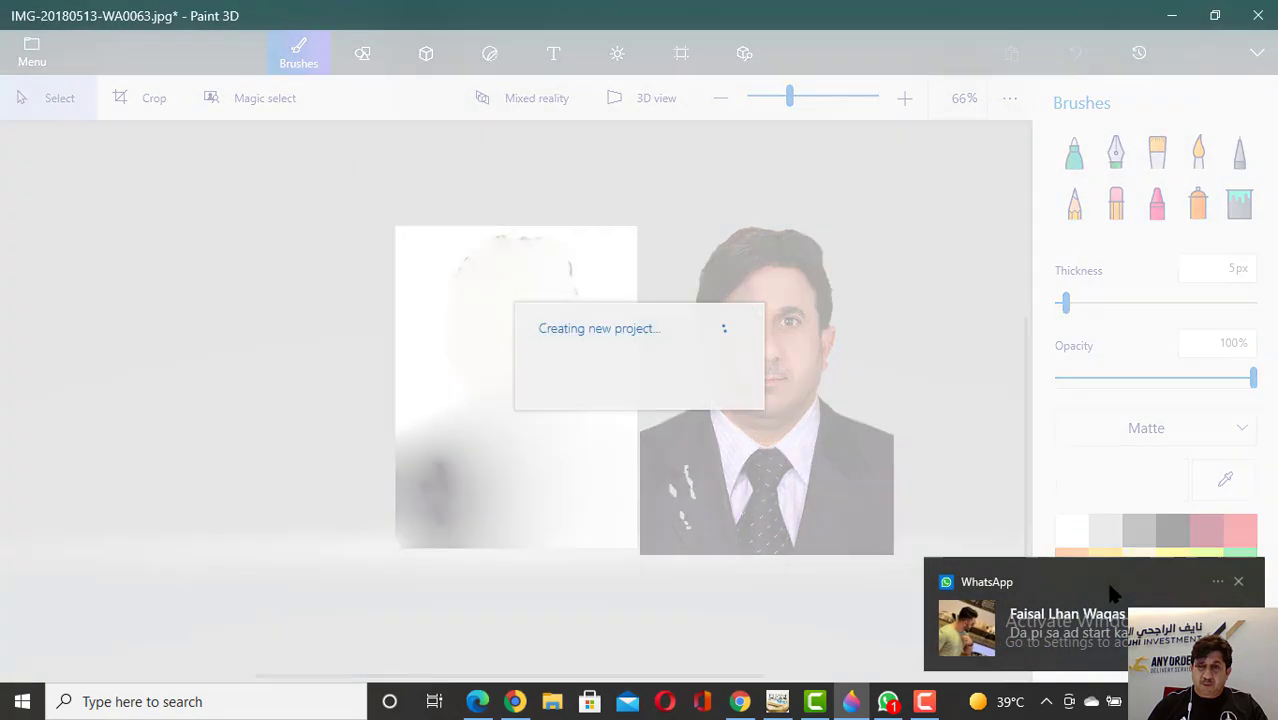
pyautogui.click(1237, 582)
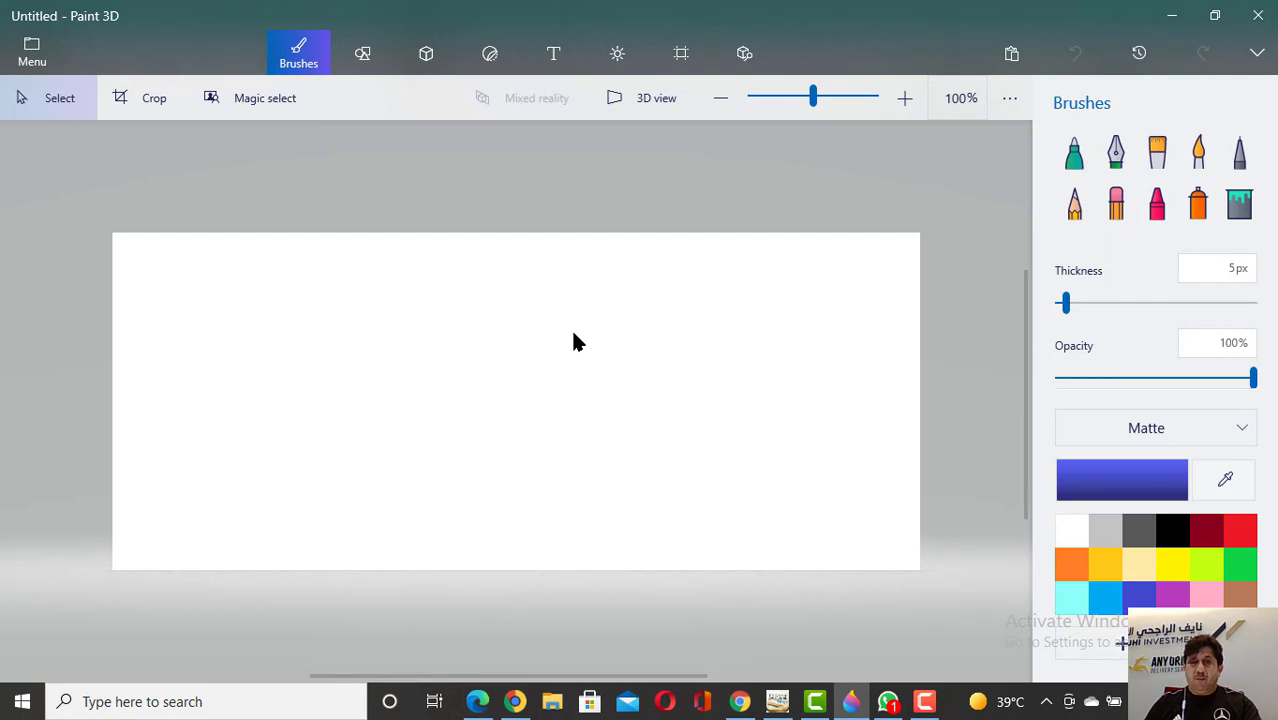
# Step: Paste the cut-out man, shrink him to fit the white canvas and place him near its right side
pyautogui.hotkey('ctrl', 'v')
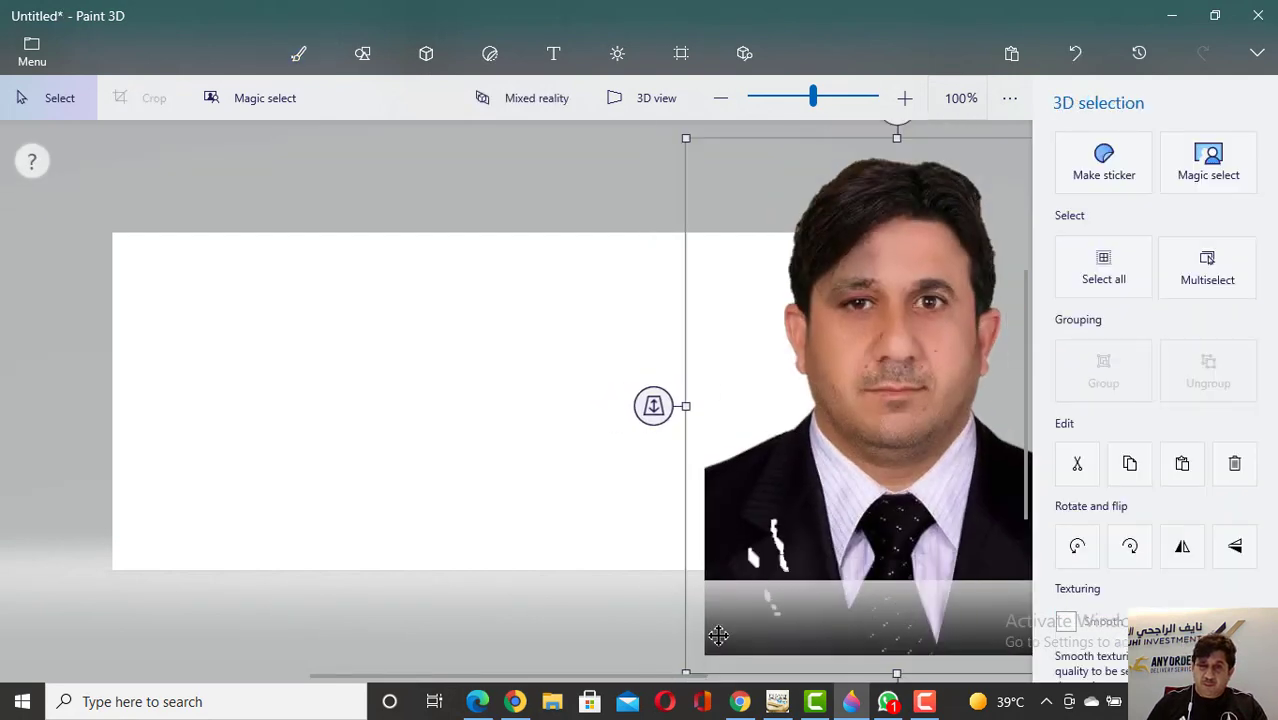
pyautogui.moveTo(693, 494); pyautogui.dragTo(572, 354)
pyautogui.moveTo(573, 537); pyautogui.dragTo(847, 288)
pyautogui.moveTo(889, 204); pyautogui.dragTo(797, 482)
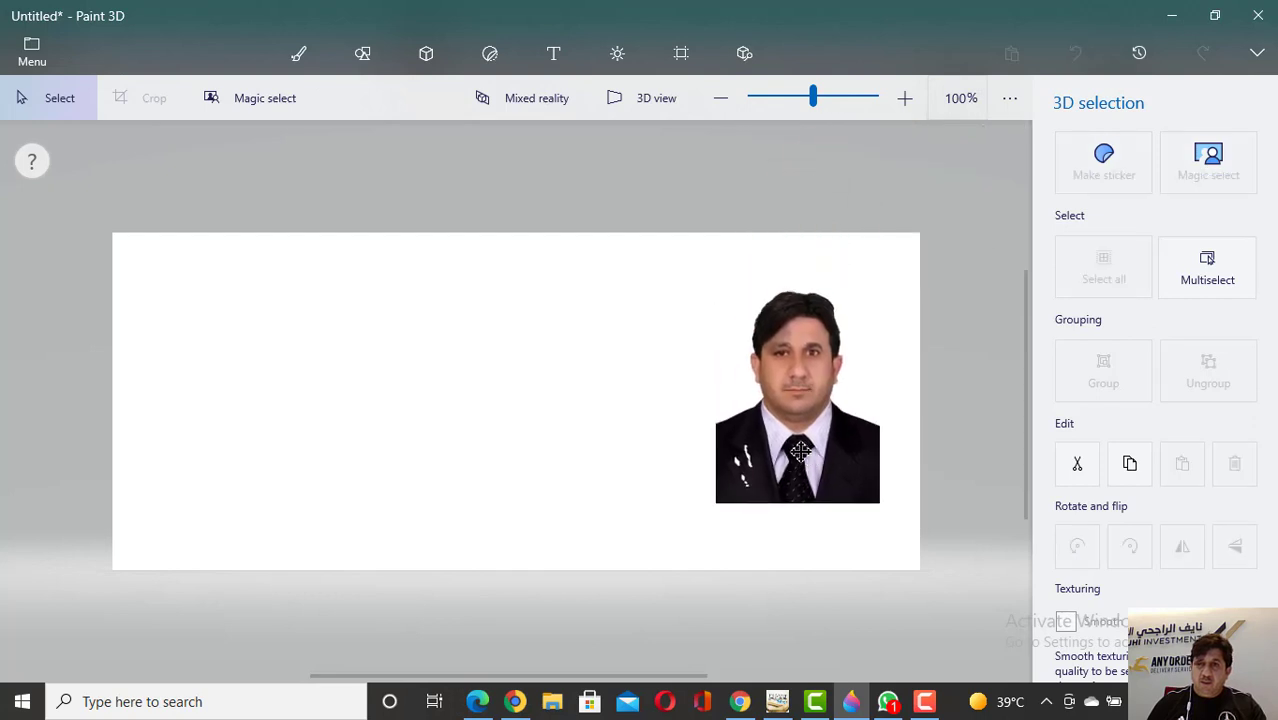
pyautogui.hotkey('ctrl', 'z')
pyautogui.hotkey('ctrl', 'y')
pyautogui.click(774, 454)
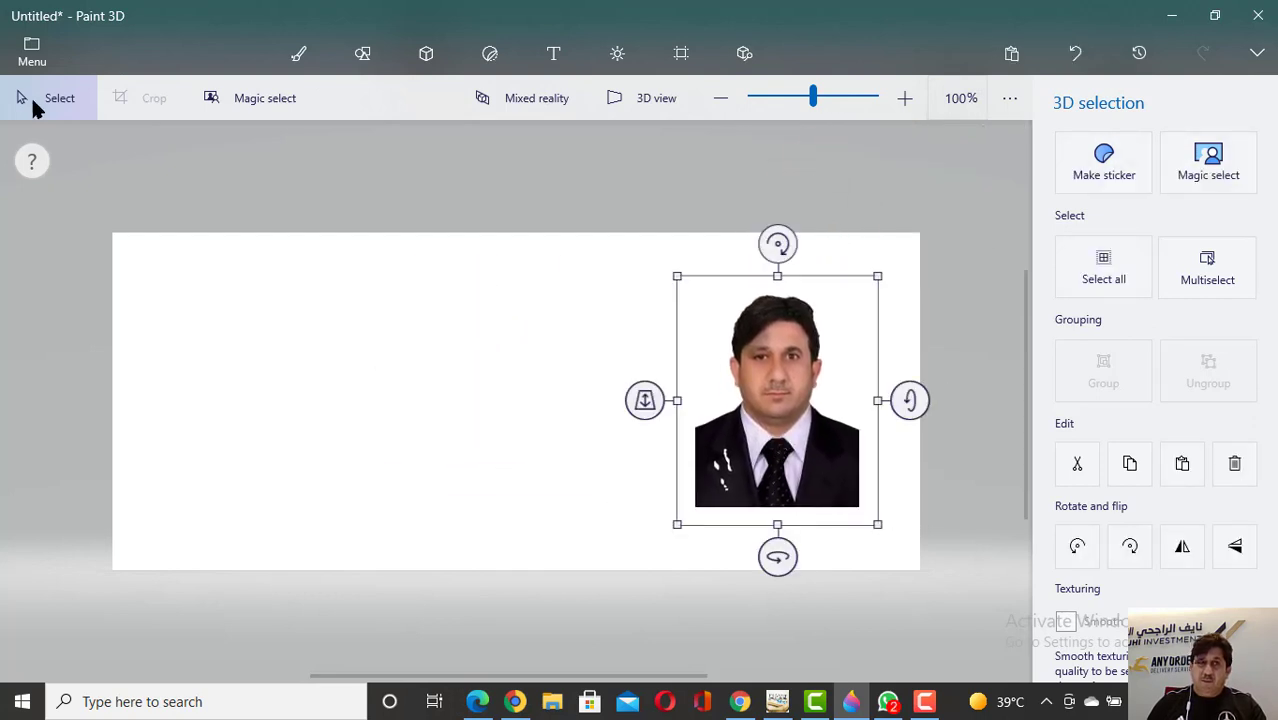
# Step: Set up an image export as PNG with Transparency enabled
pyautogui.click(32, 50)
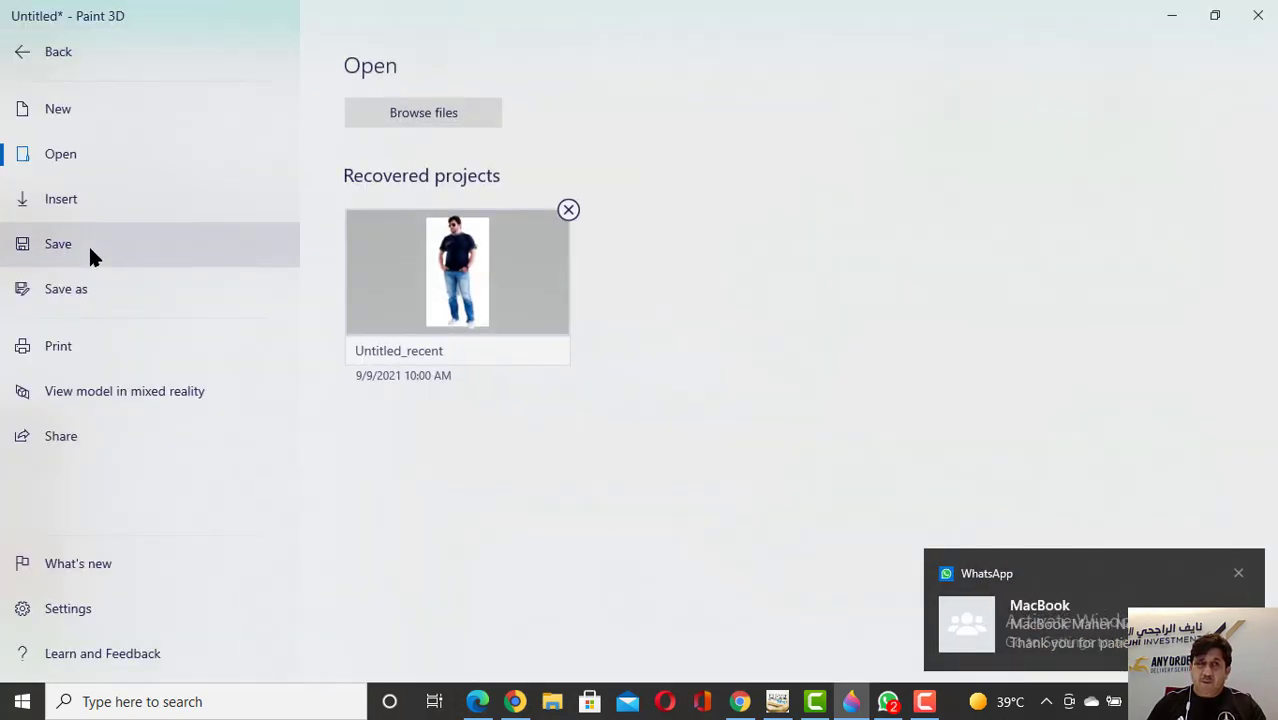
pyautogui.click(88, 244)
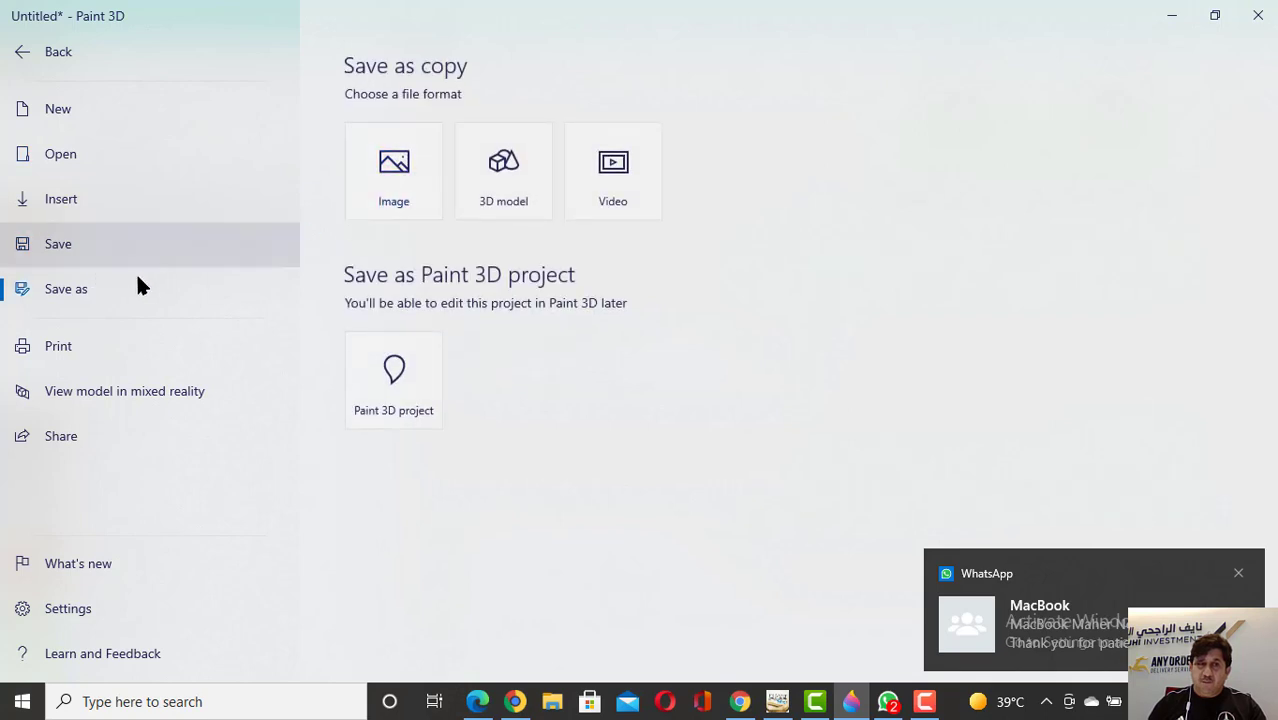
pyautogui.click(395, 193)
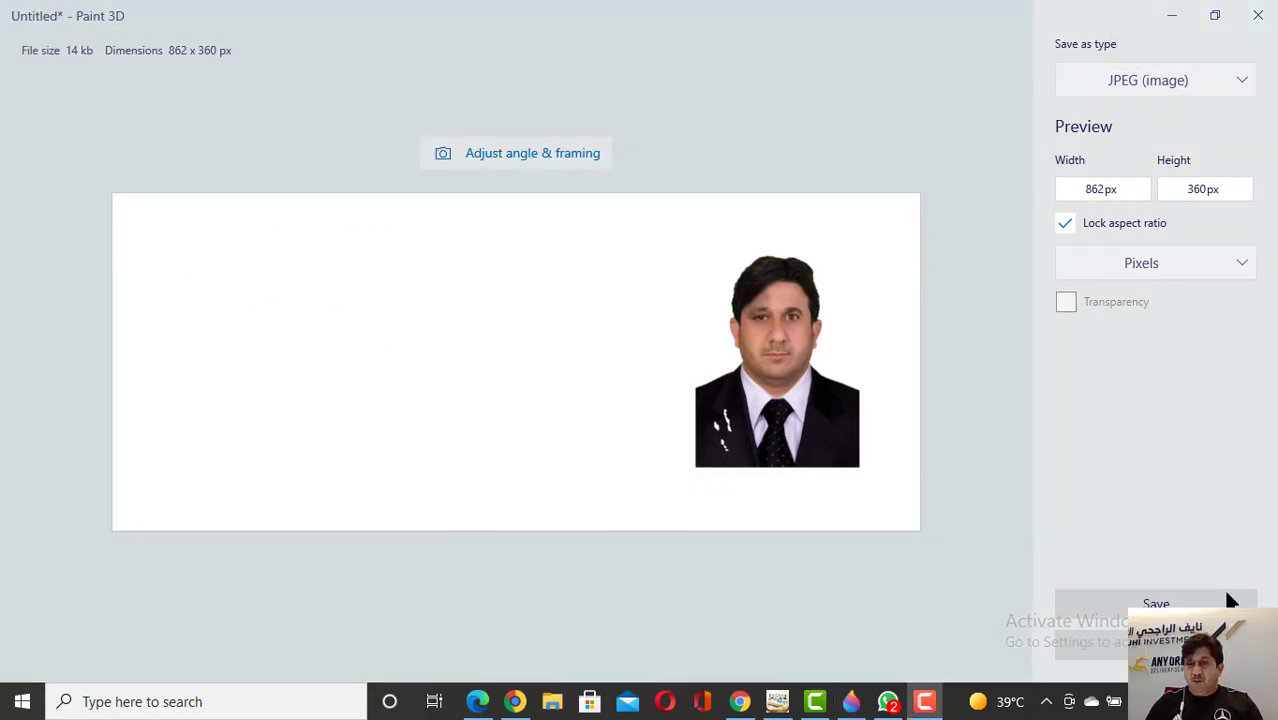
pyautogui.click(1150, 80)
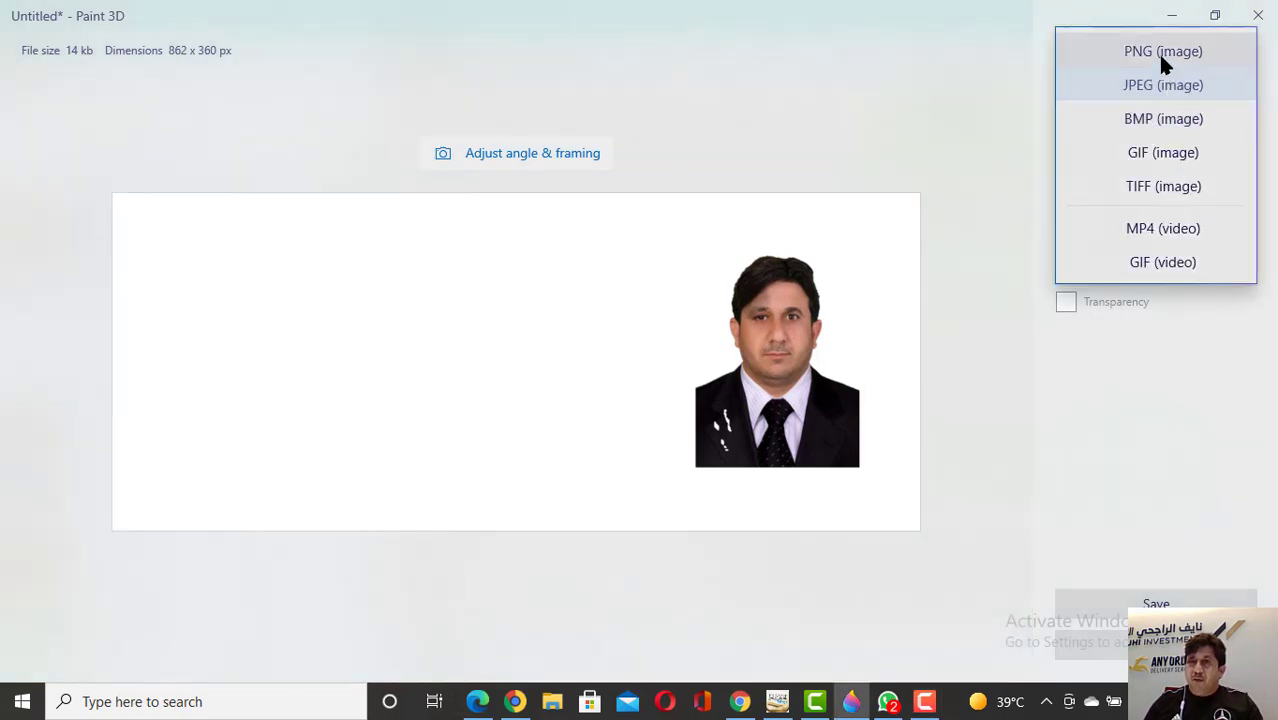
pyautogui.click(1160, 55)
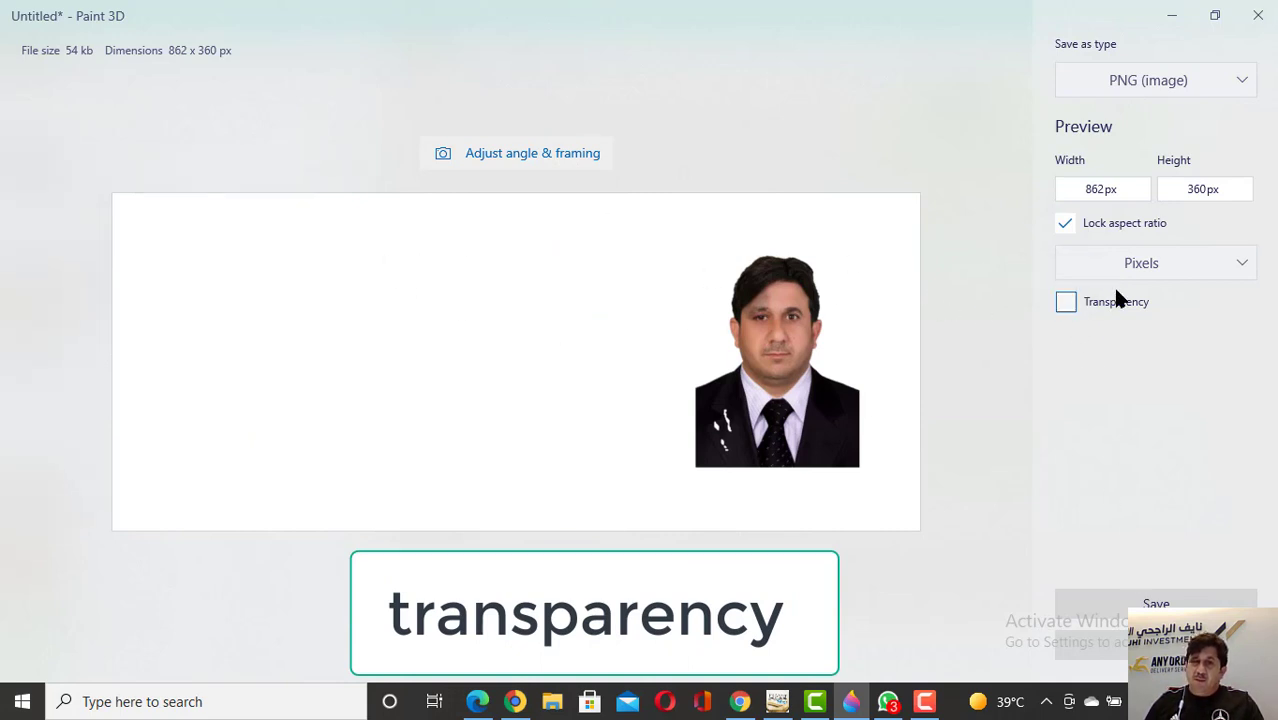
pyautogui.click(1063, 303)
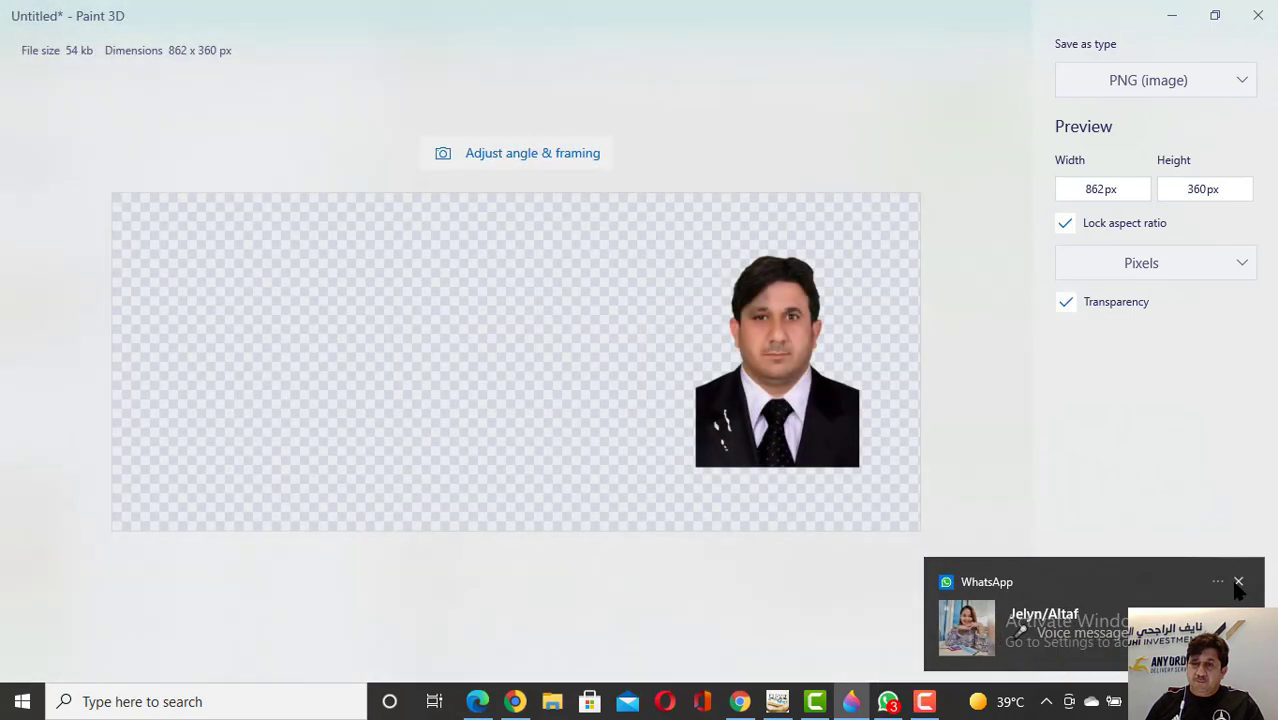
pyautogui.click(1238, 584)
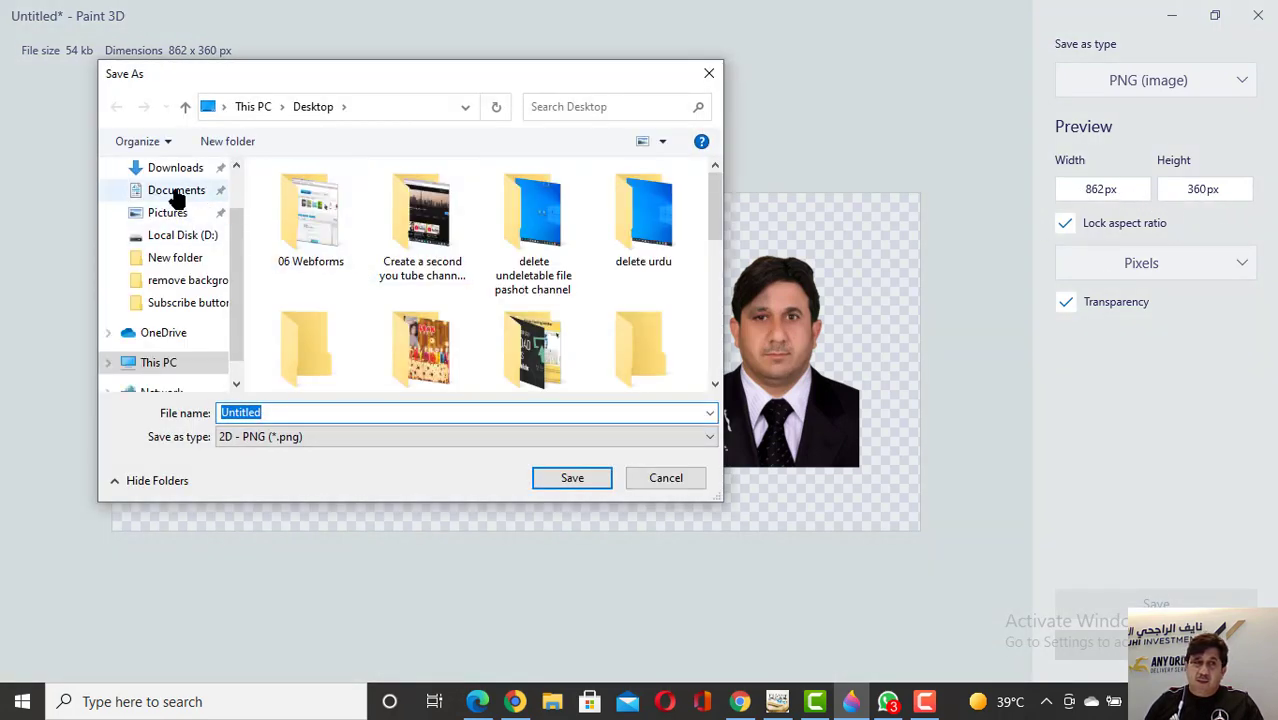
# Step: Save the transparent PNG to the Desktop under the file name df instead of replacing Untitled.png
pyautogui.scroll(1, 238, 175)
pyautogui.click(178, 205)
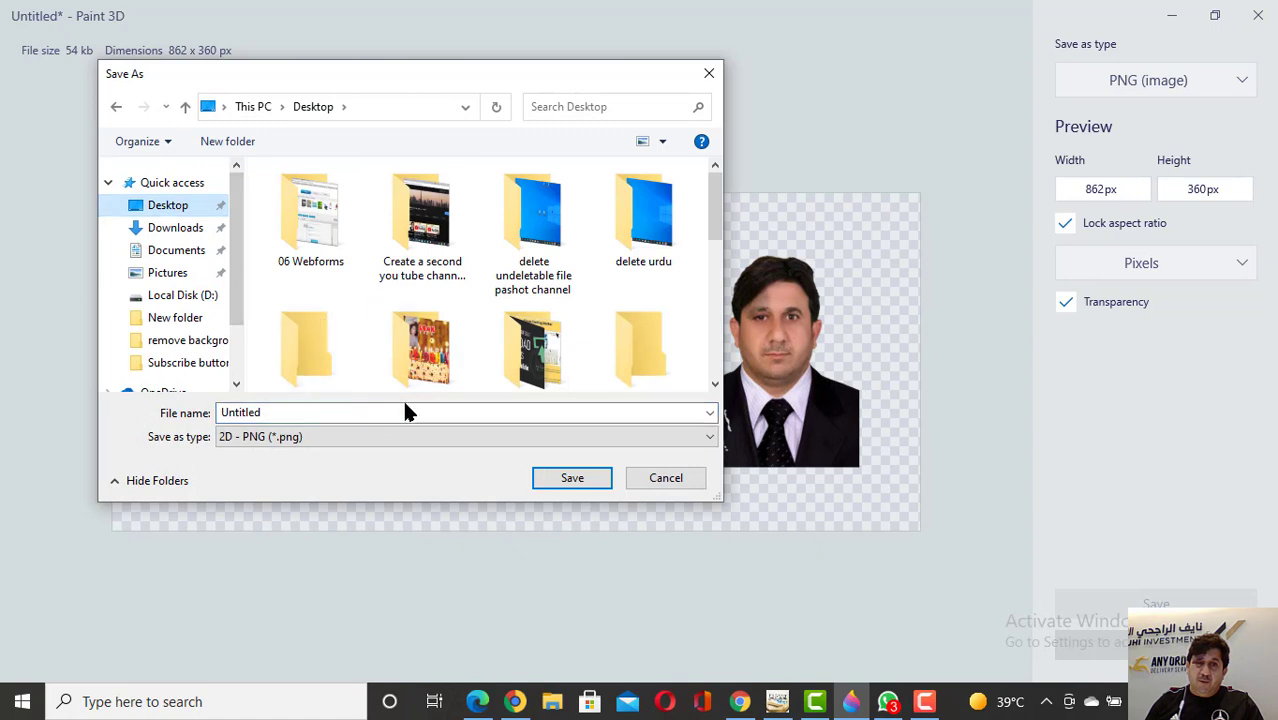
pyautogui.click(566, 476)
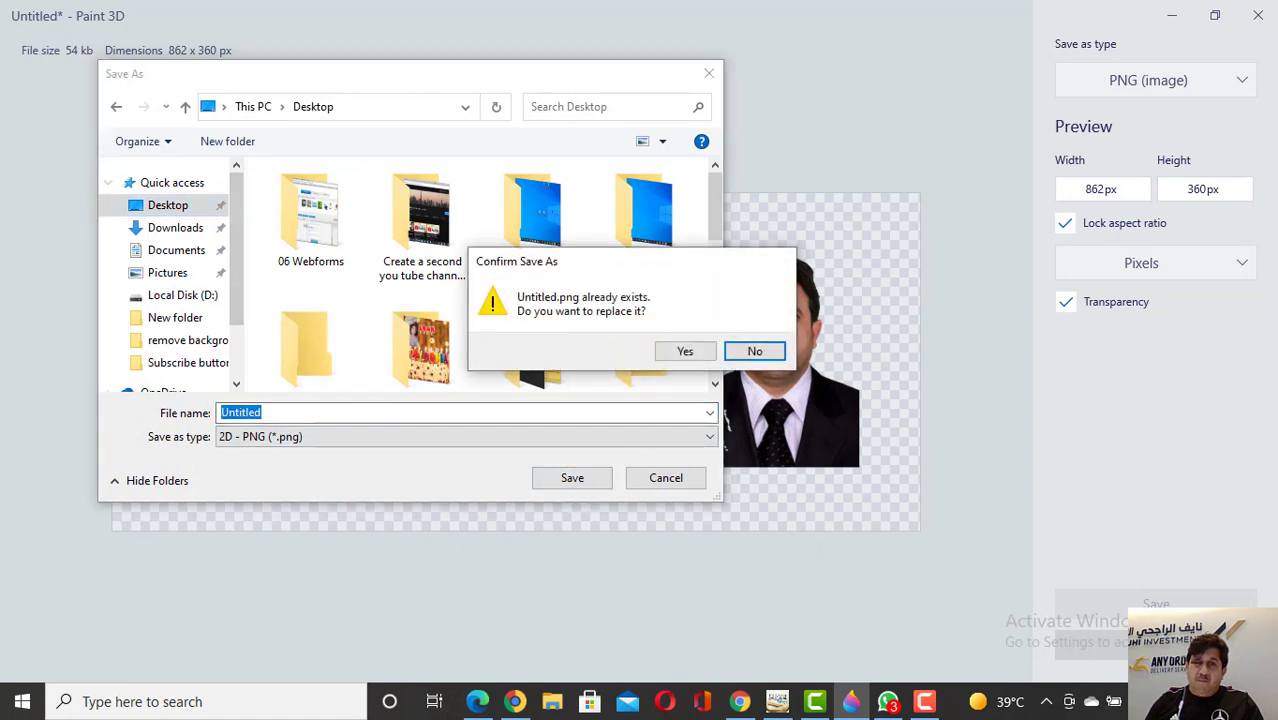
pyautogui.click(752, 351)
pyautogui.write('df')
pyautogui.click(566, 478)
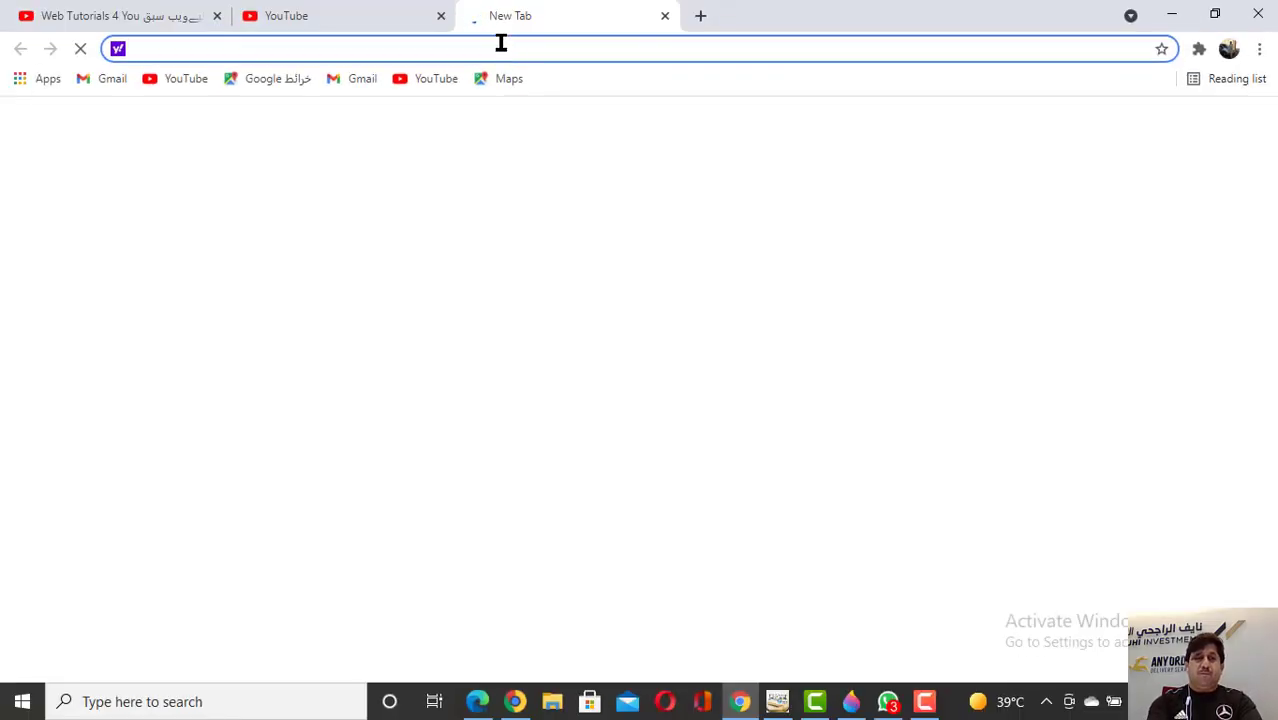
# Step: Switch to Chrome and open the canva.com home page in the new tab
pyautogui.write('canva.com')
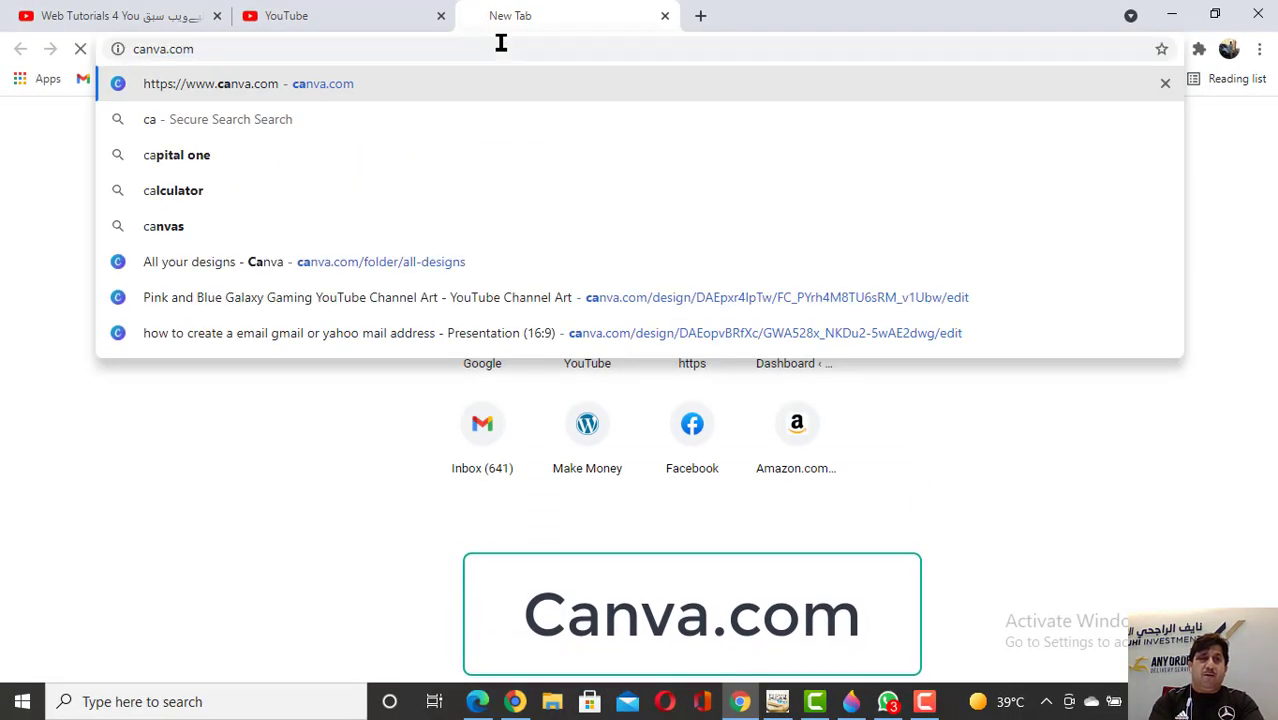
pyautogui.press('Return')
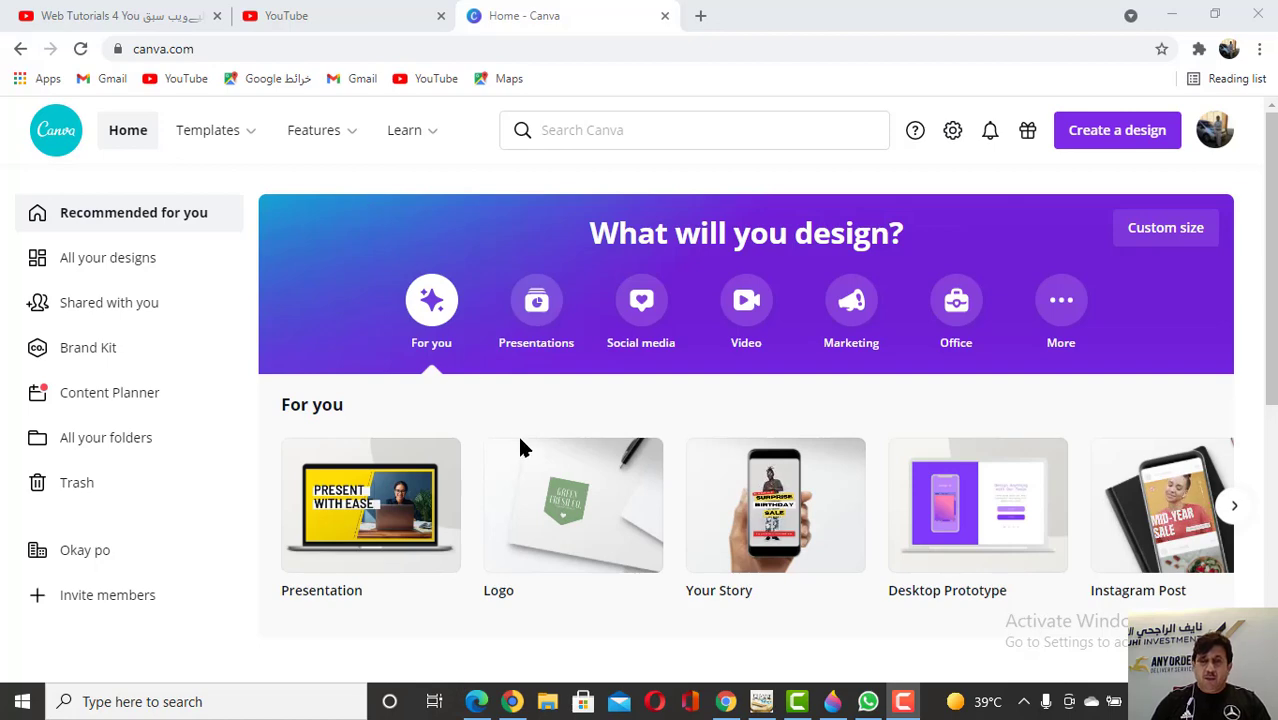
pyautogui.scroll(-2, 560, 470)
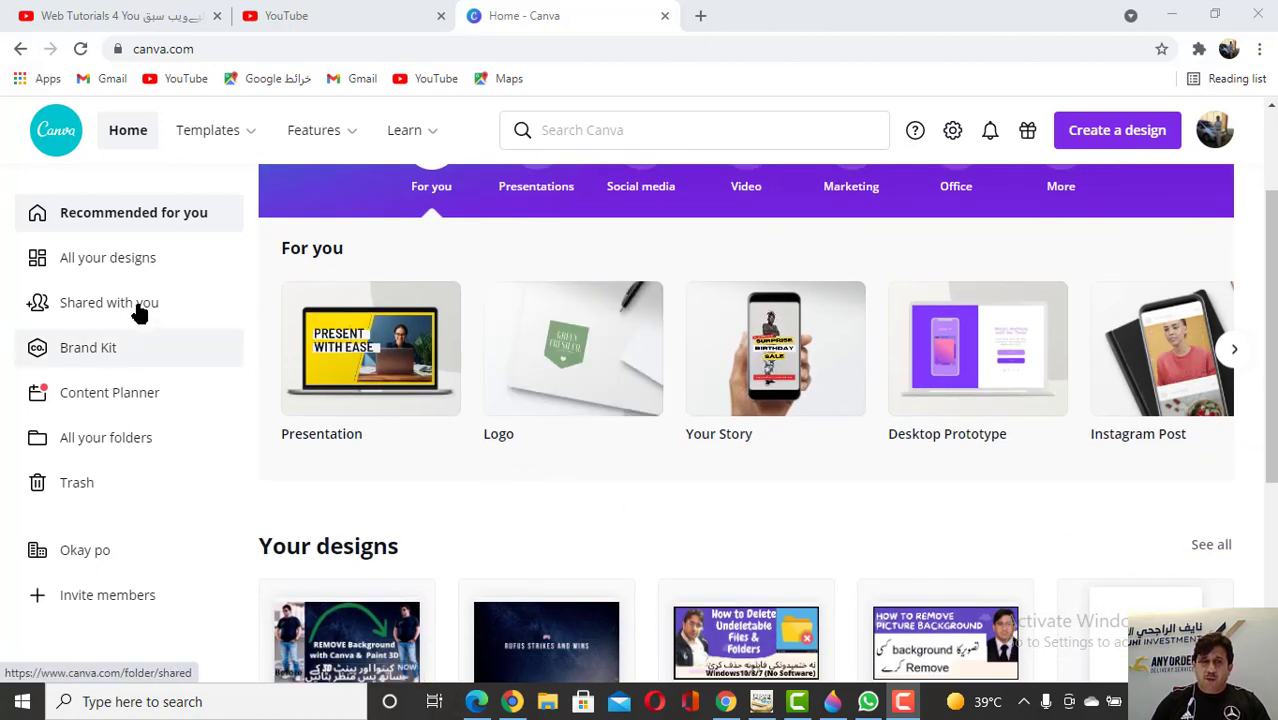
pyautogui.scroll(2, 140, 313)
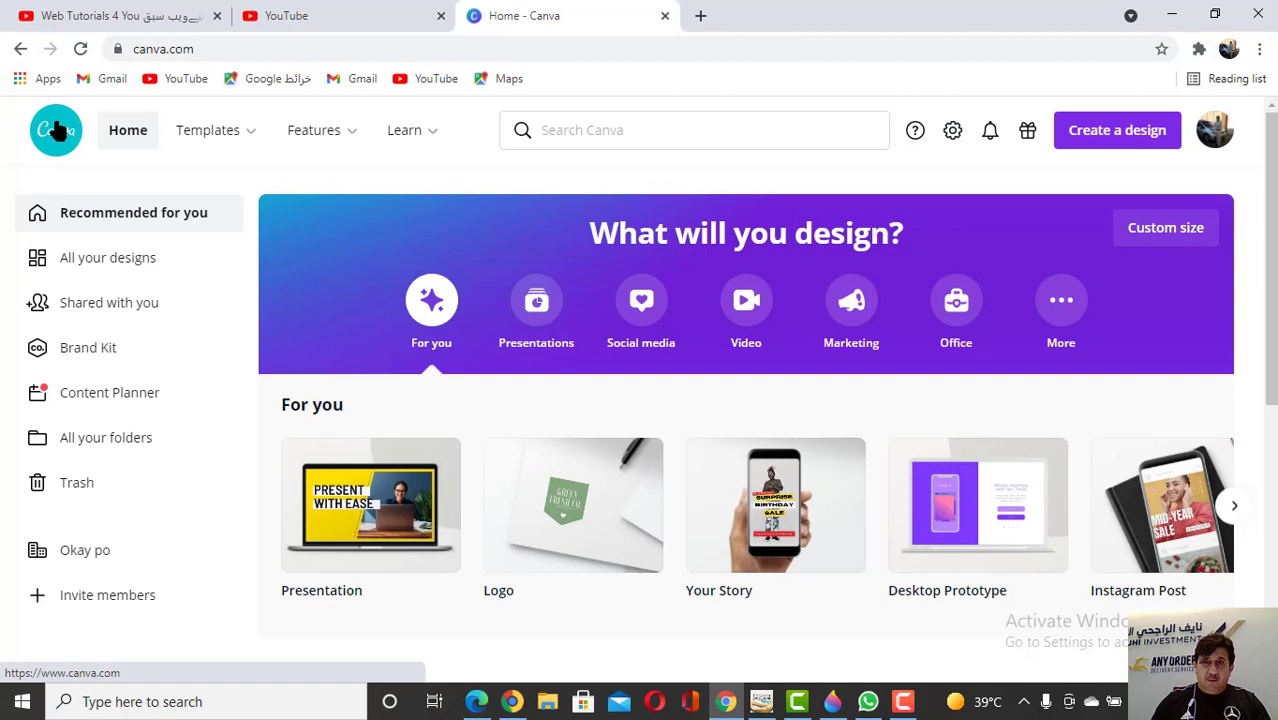
# Step: Open the existing "RUFUS STRIKES AND WINS" galaxy channel art design and delete the pink gamepad graphic, leaving the starry background
pyautogui.moveTo(1168, 535)
pyautogui.scroll(-3, 1099, 513)
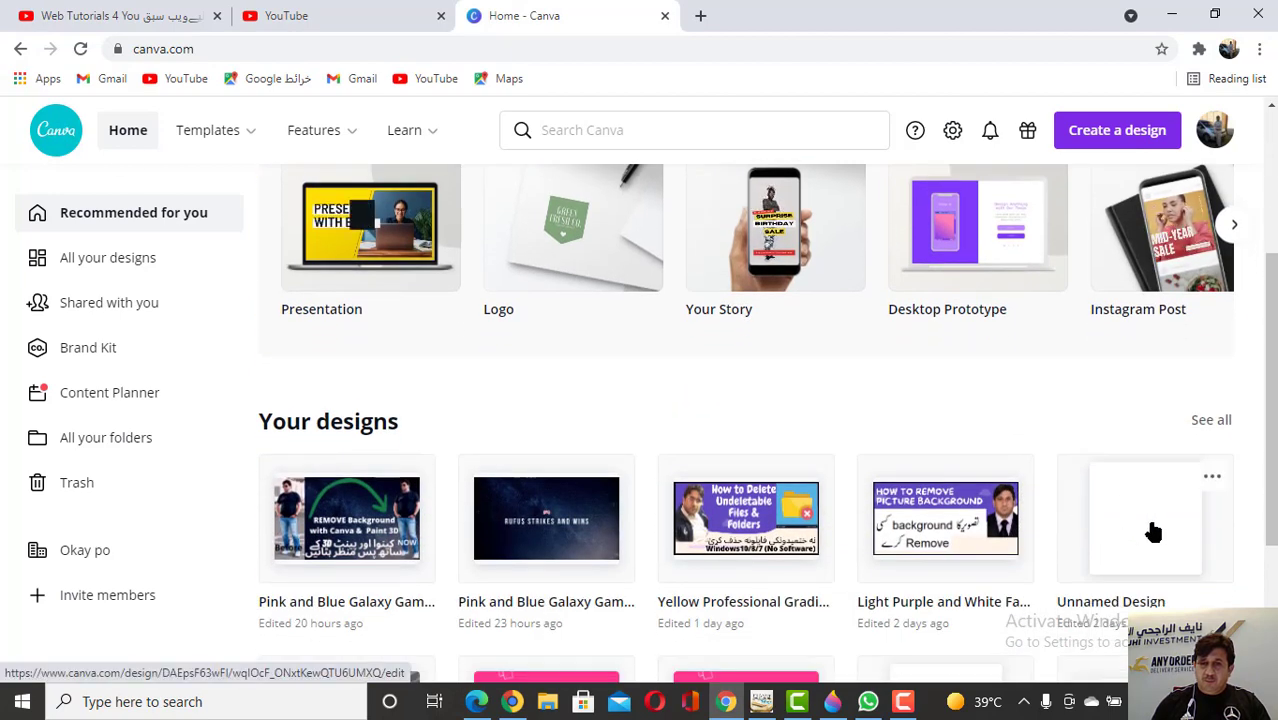
pyautogui.click(570, 516)
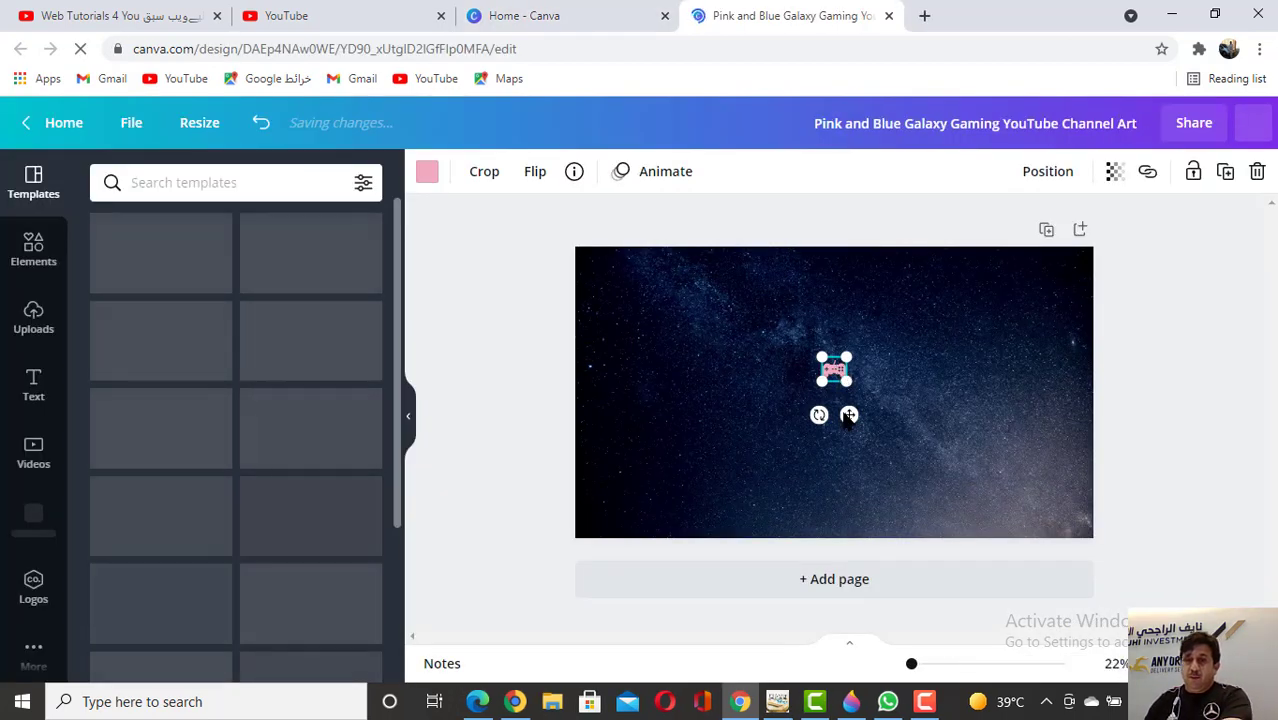
pyautogui.press('Delete')
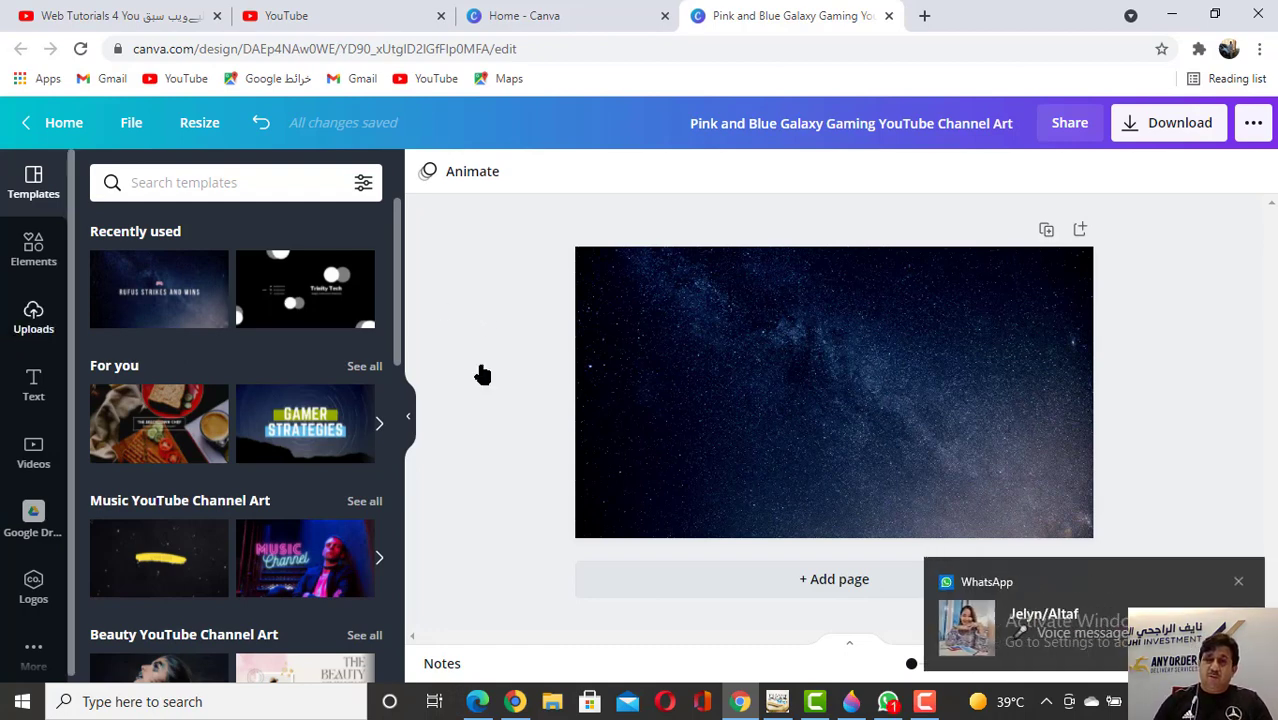
pyautogui.click(1239, 583)
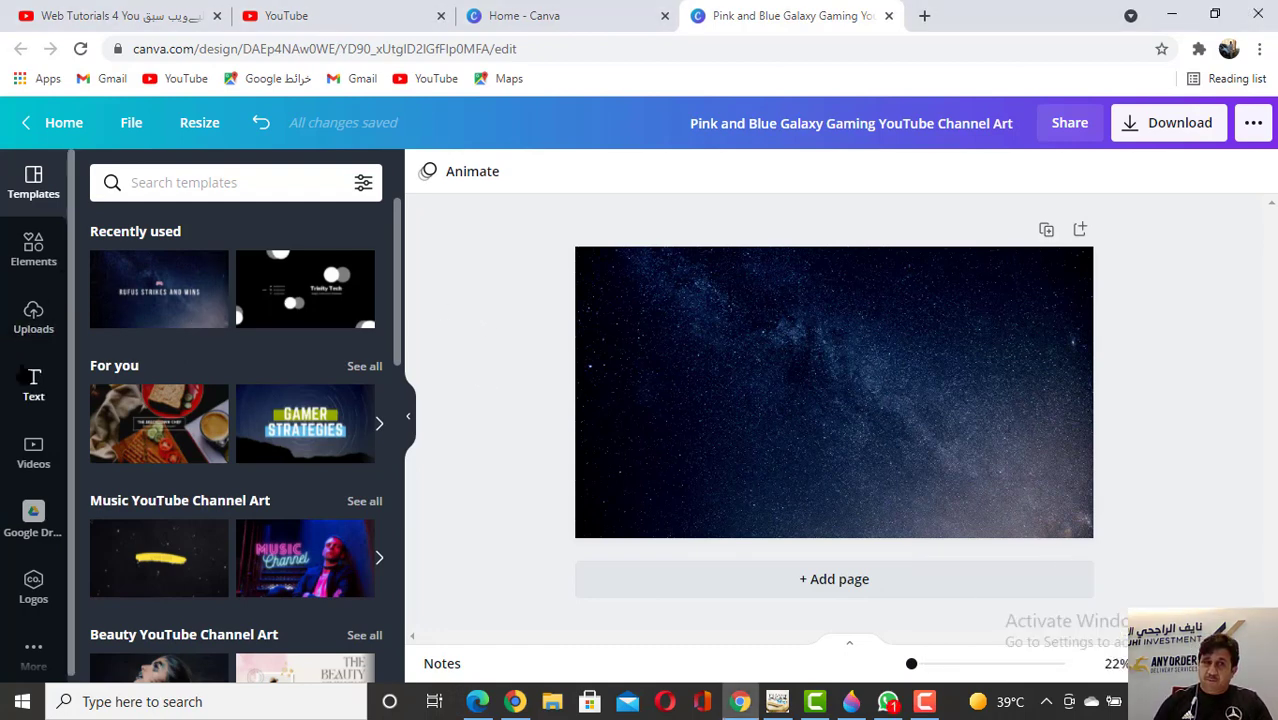
# Step: Insert the uploaded transparent cut-out of the man in the suit and crop away the empty areas at both sides
pyautogui.click(34, 322)
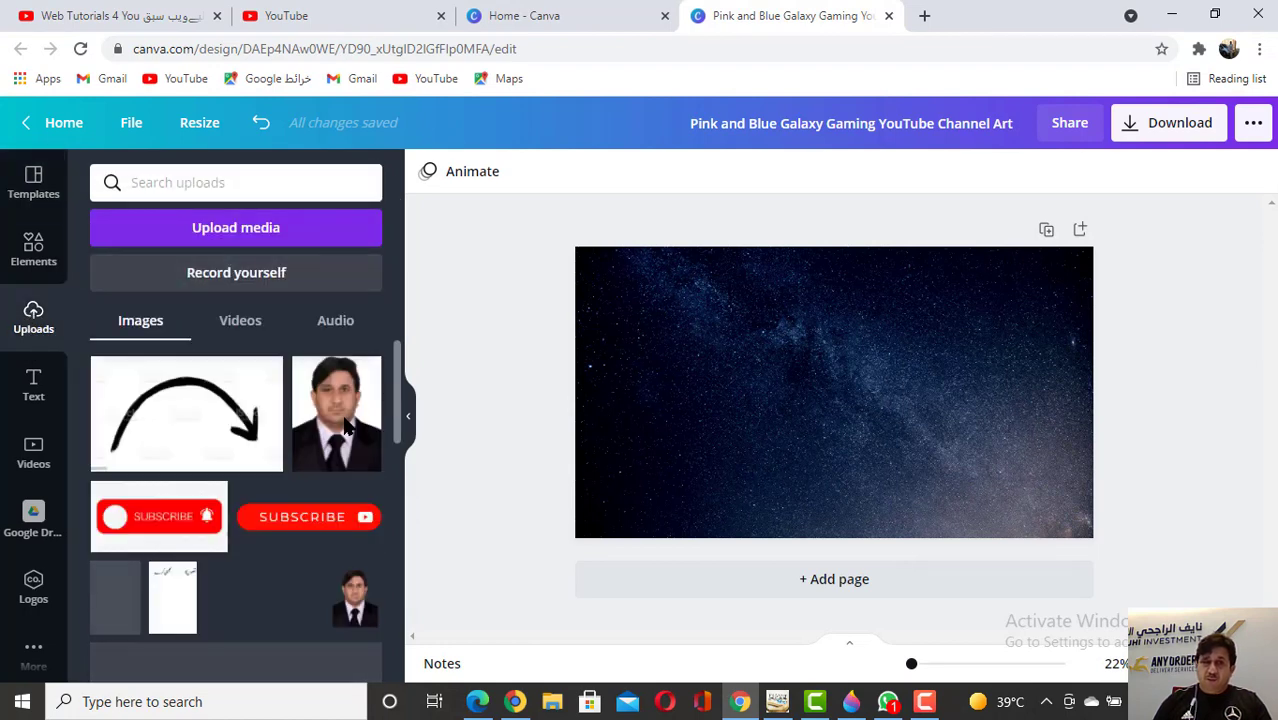
pyautogui.scroll(-1, 300, 487)
pyautogui.scroll(-1, 300, 487)
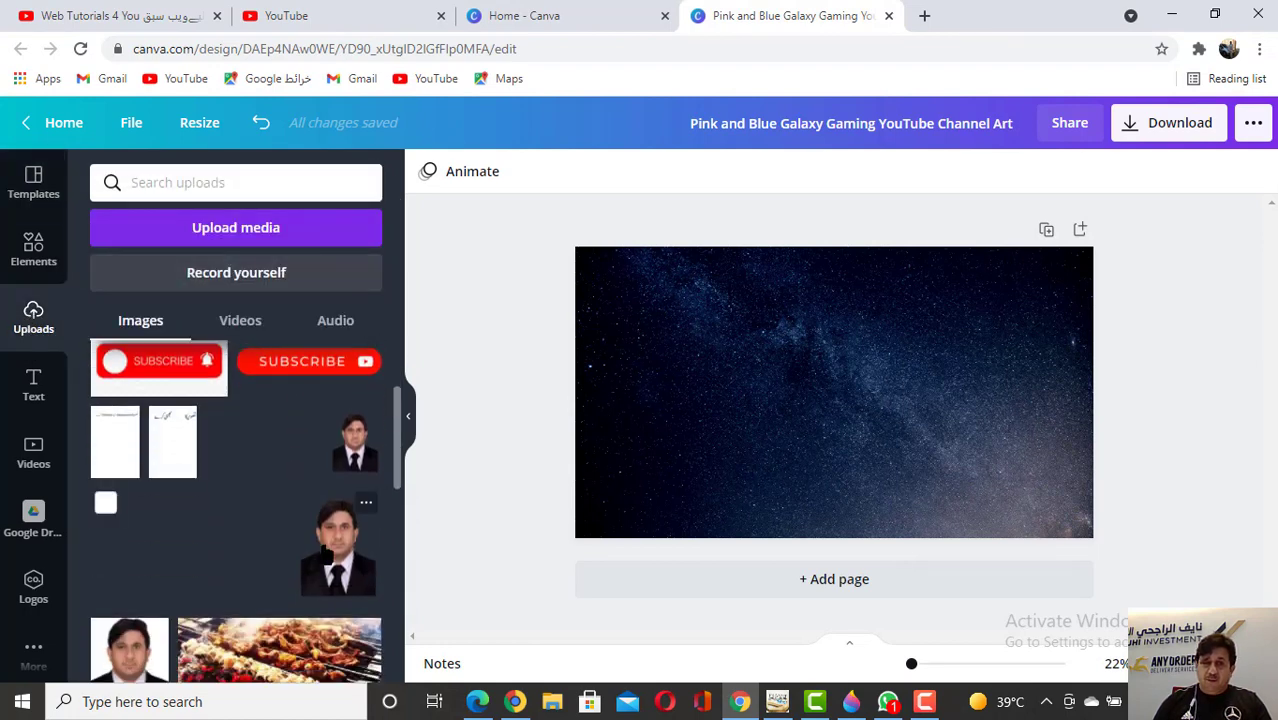
pyautogui.click(338, 548)
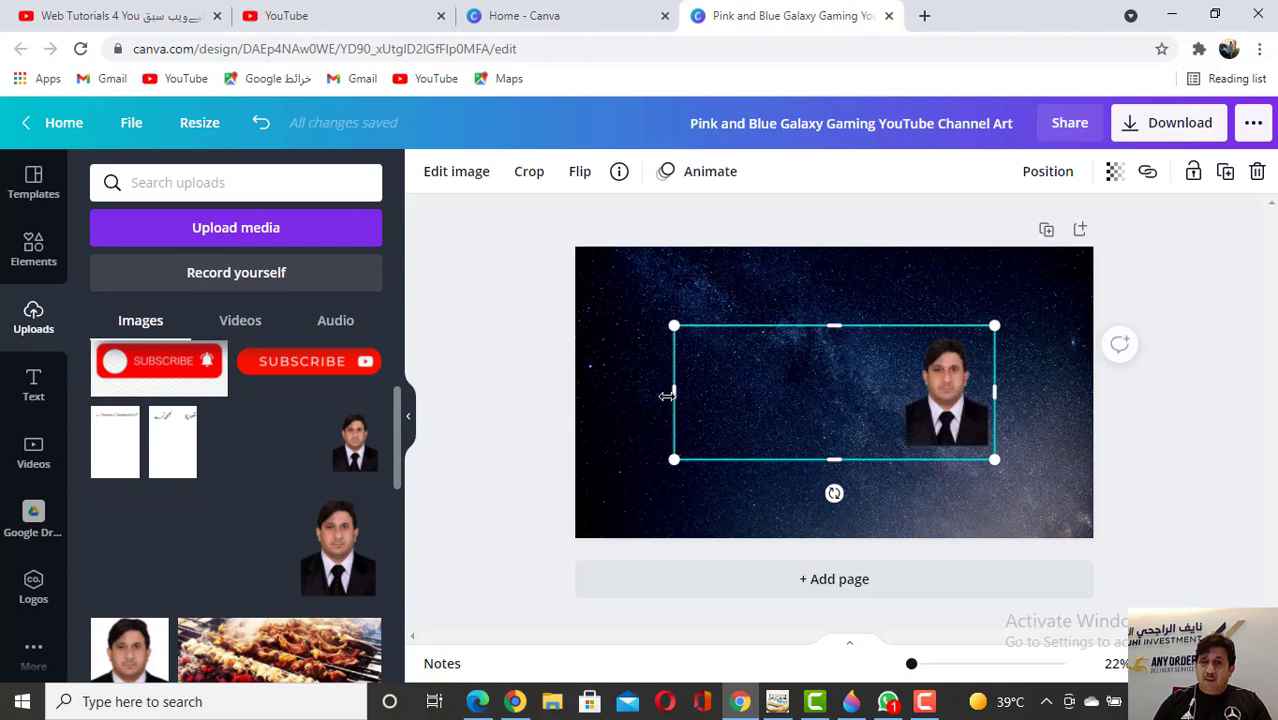
pyautogui.moveTo(704, 396); pyautogui.dragTo(903, 399)
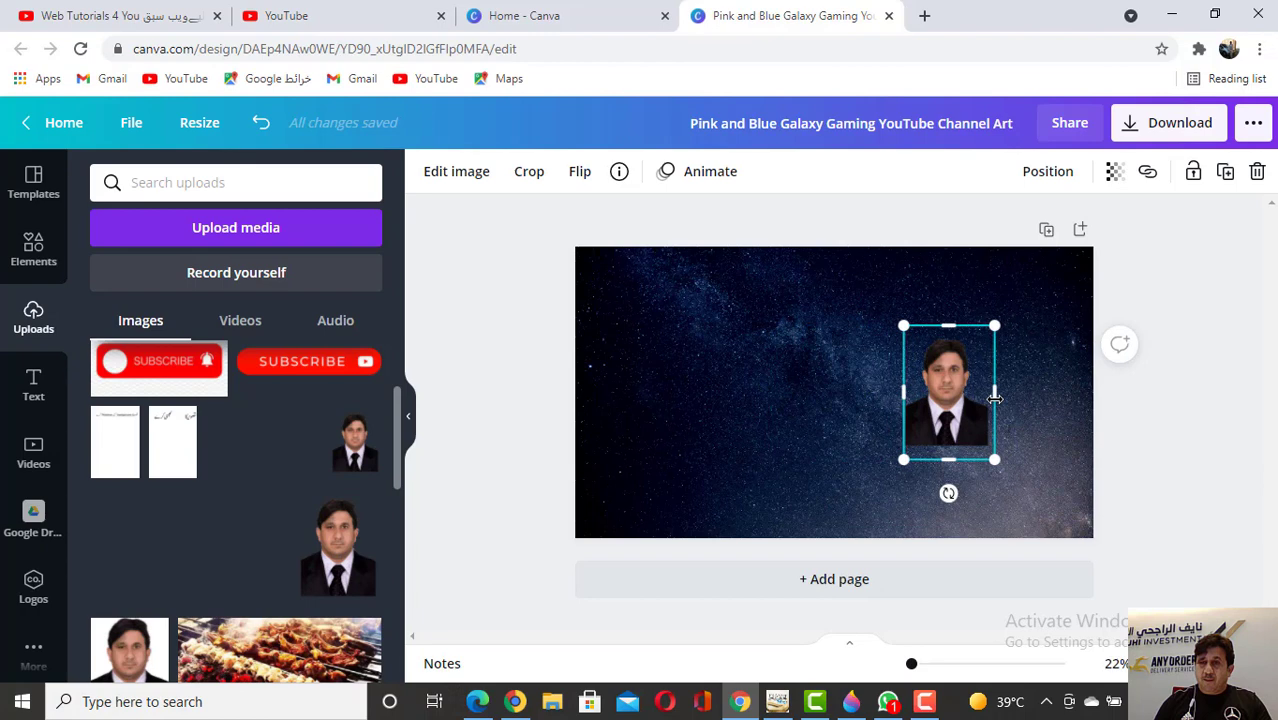
pyautogui.moveTo(988, 398); pyautogui.dragTo(981, 400)
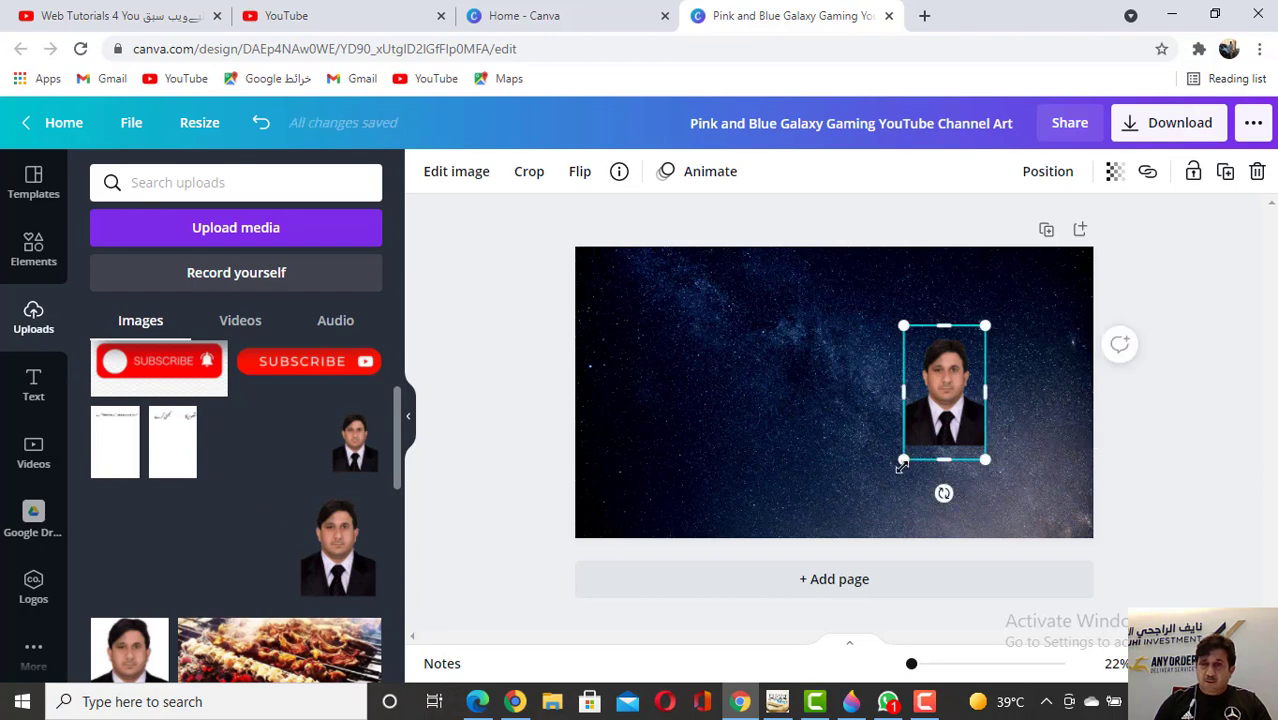
# Step: Enlarge the suited man's cut-out to nearly the full banner height and place it at the banner's right edge
pyautogui.moveTo(901, 466); pyautogui.dragTo(808, 532)
pyautogui.moveTo(896, 442); pyautogui.dragTo(984, 405)
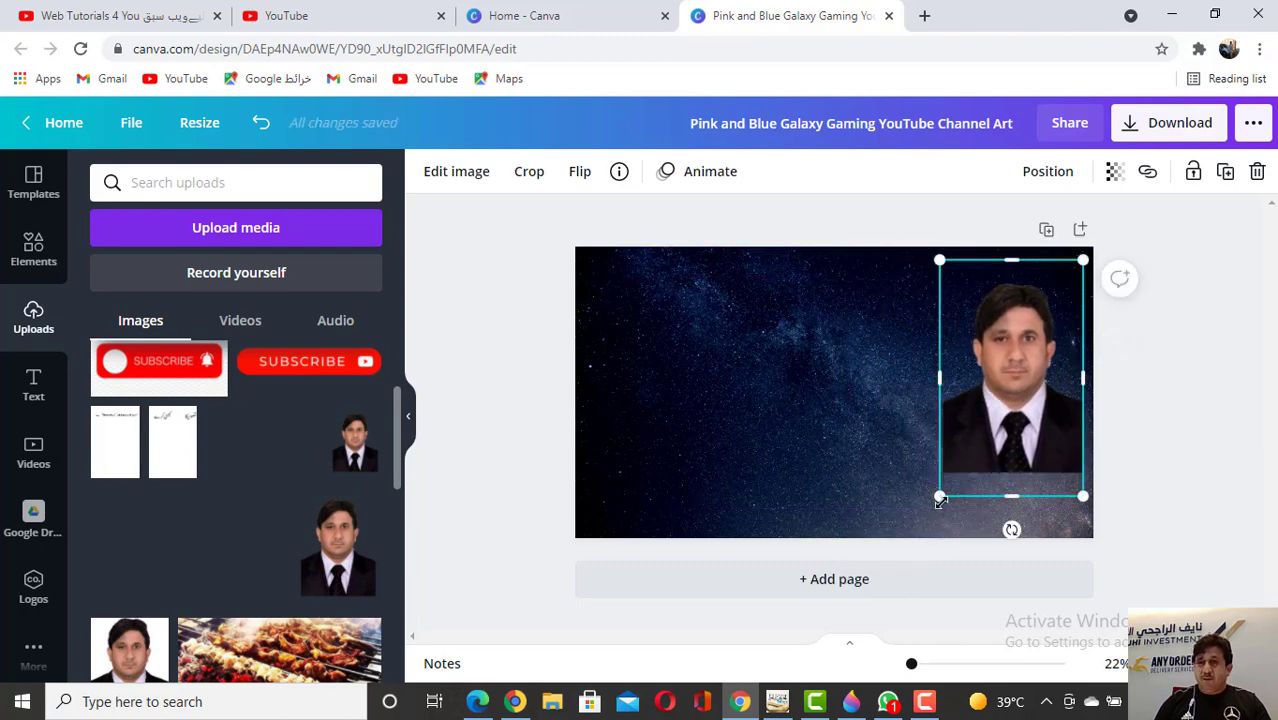
pyautogui.moveTo(940, 502); pyautogui.dragTo(903, 556)
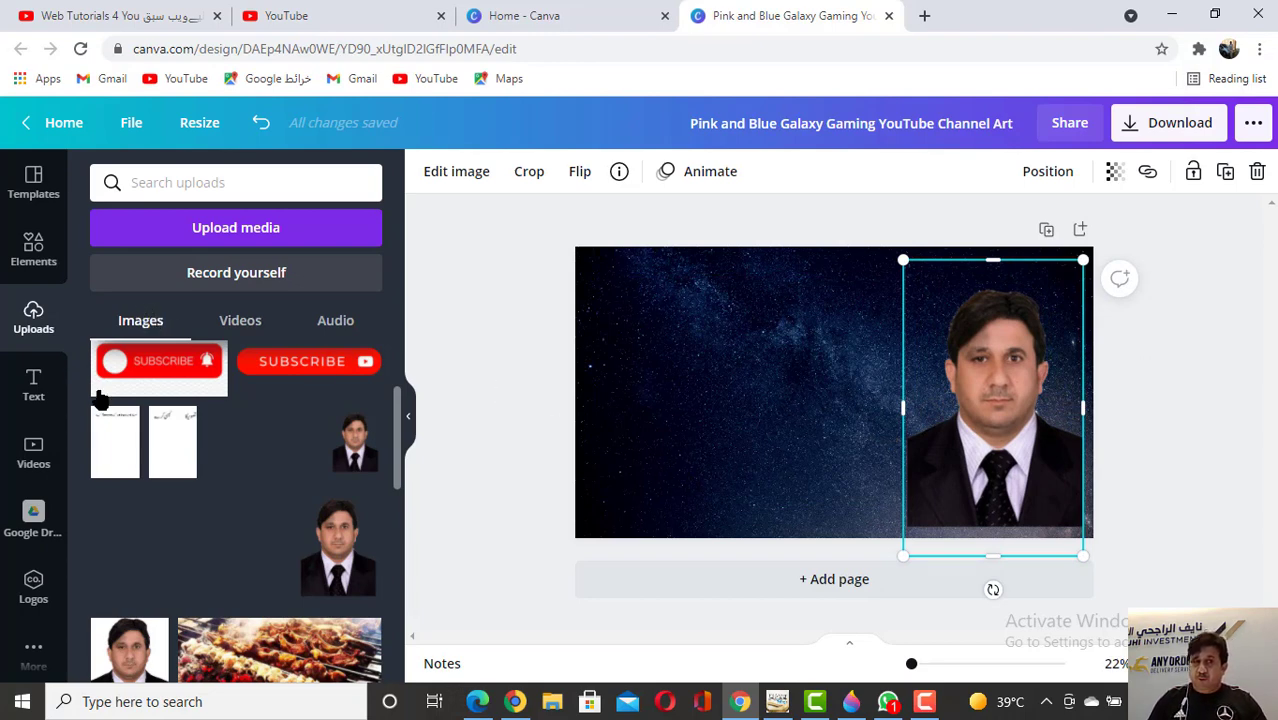
# Step: Insert the uploaded photo of the man with sunglasses in a car and place it on the left half of the banner
pyautogui.scroll(-10, 192, 387)
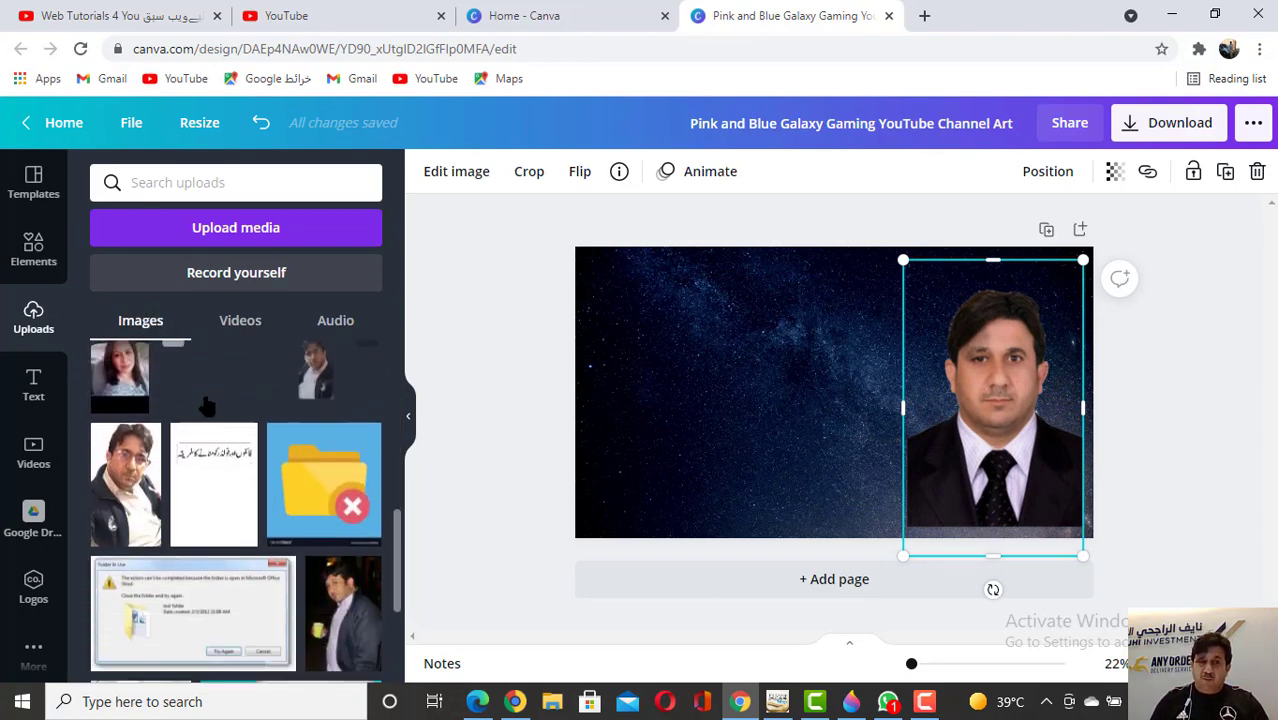
pyautogui.scroll(-10, 205, 405)
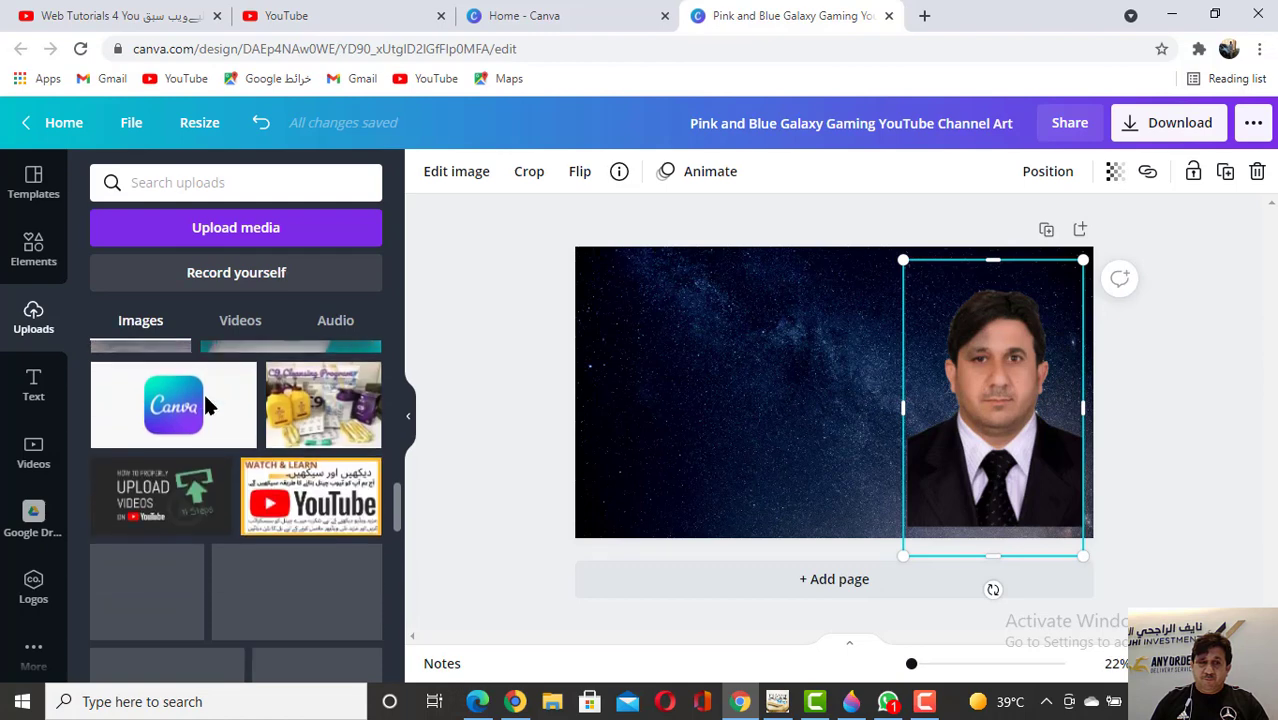
pyautogui.scroll(-10, 205, 395)
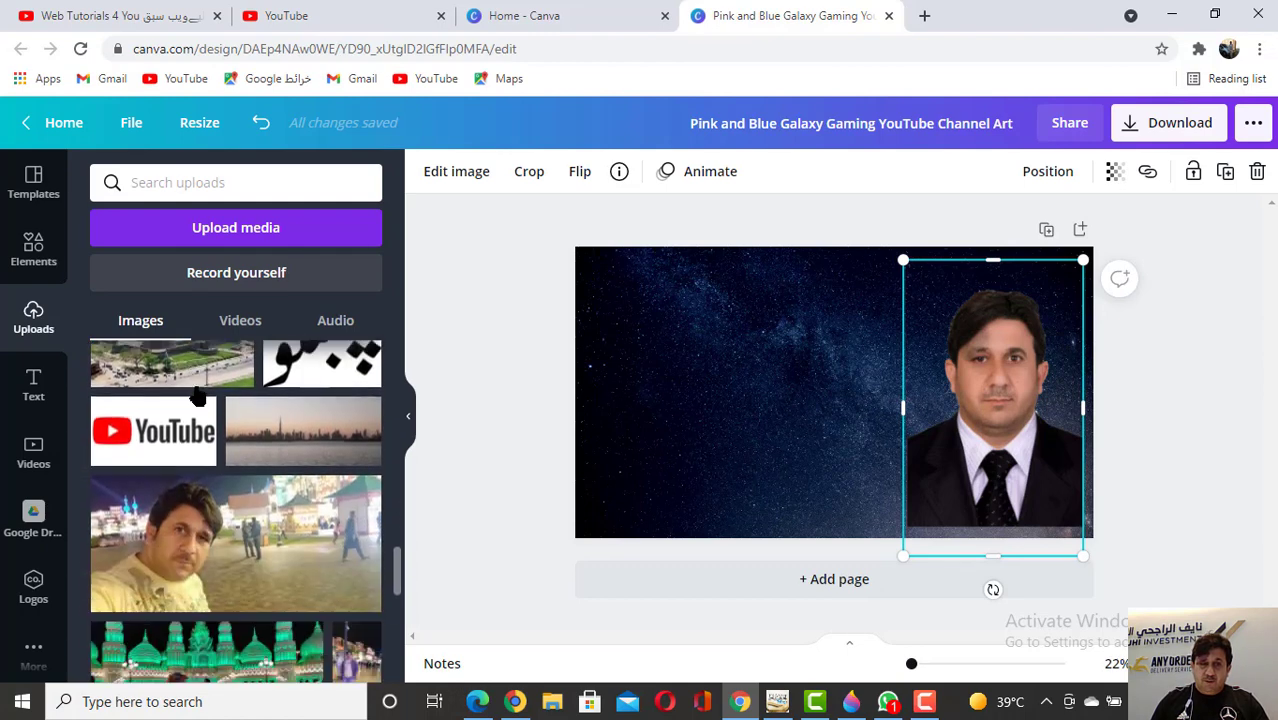
pyautogui.scroll(-10, 199, 396)
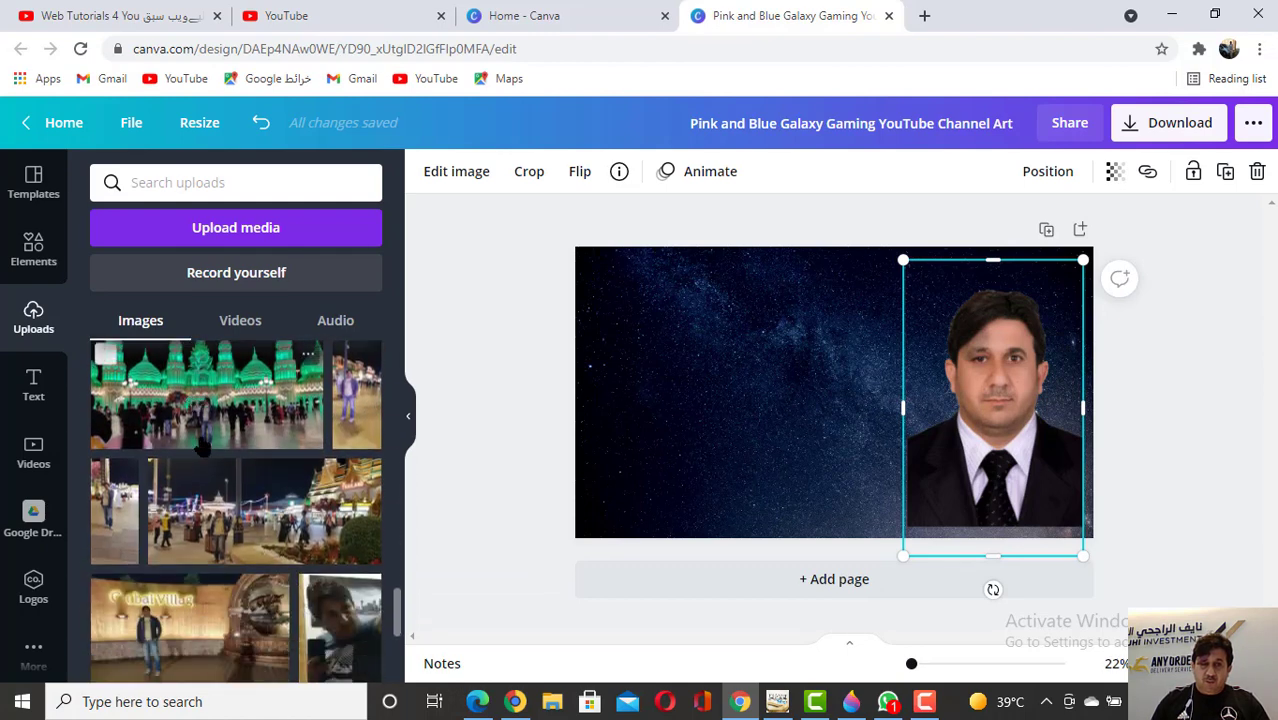
pyautogui.scroll(-4, 203, 452)
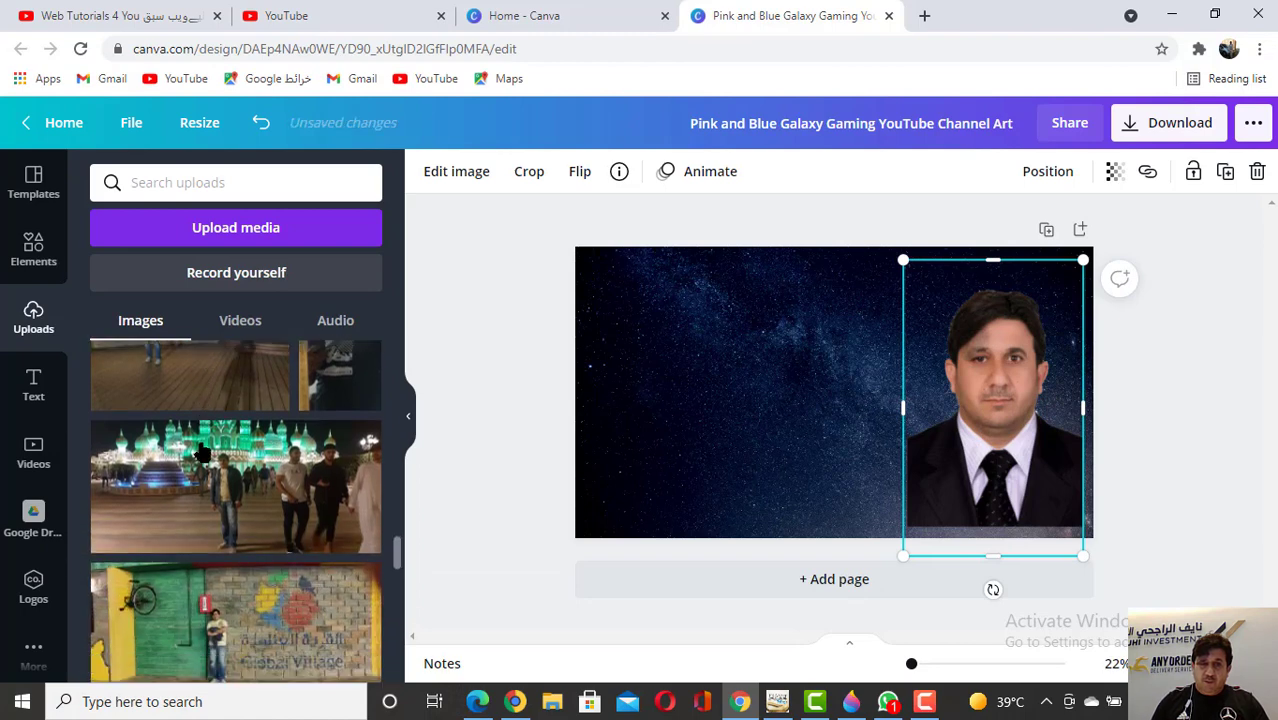
pyautogui.scroll(3, 203, 452)
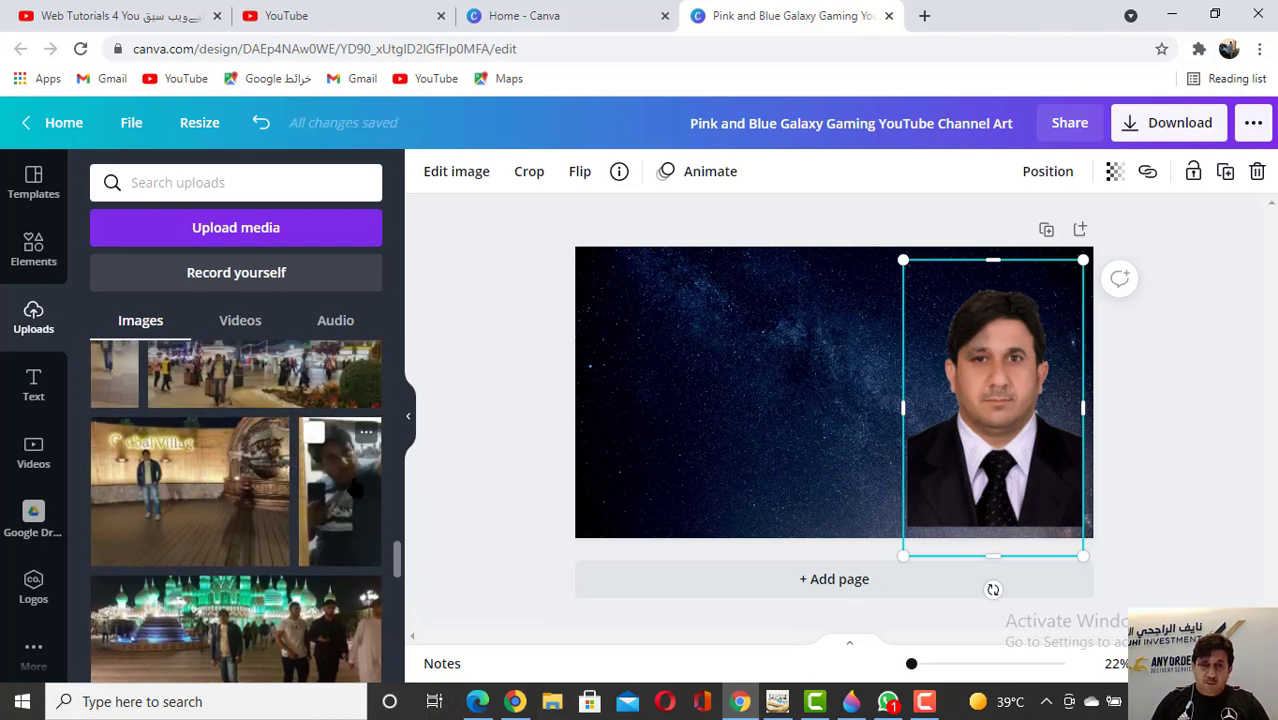
pyautogui.scroll(-5, 226, 467)
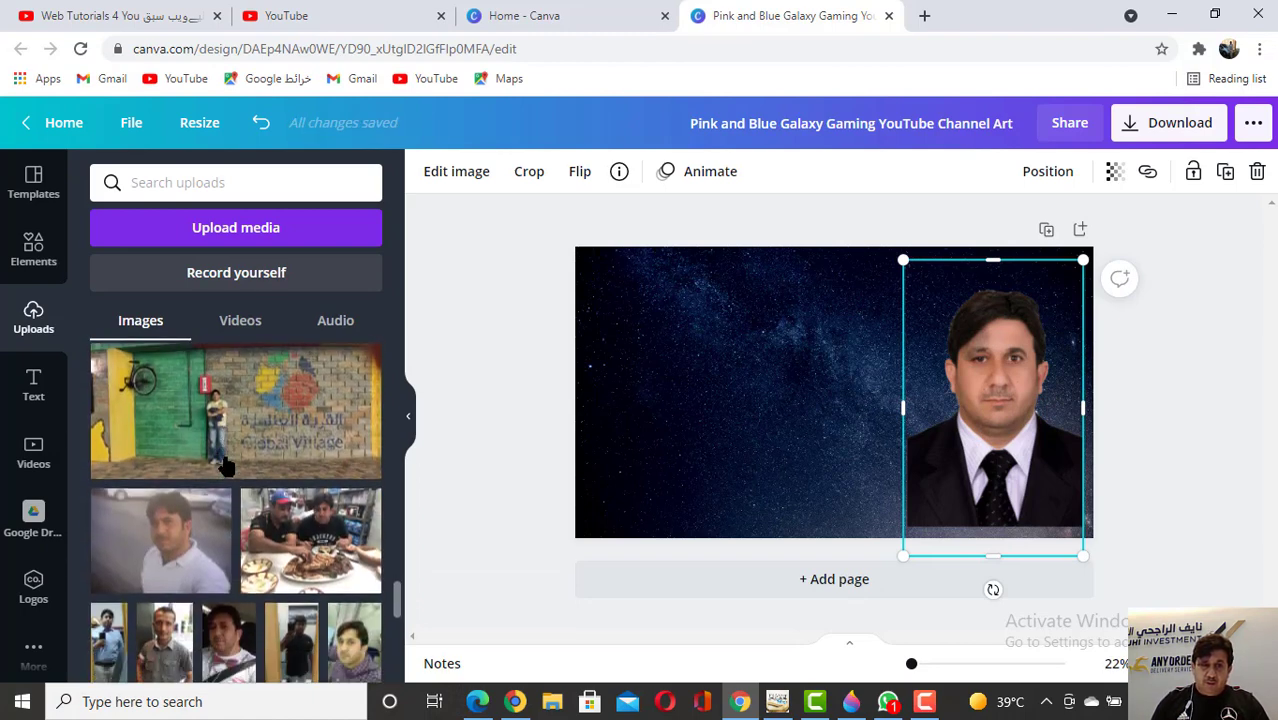
pyautogui.scroll(-5, 226, 467)
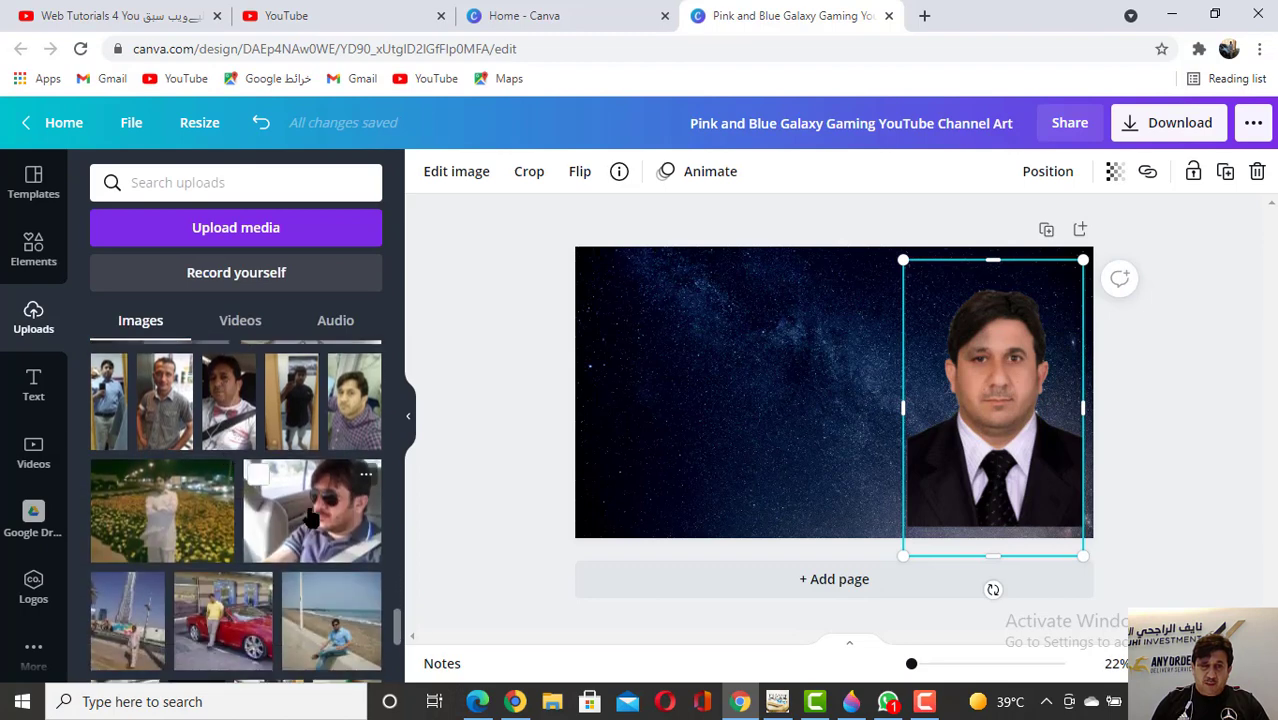
pyautogui.click(311, 515)
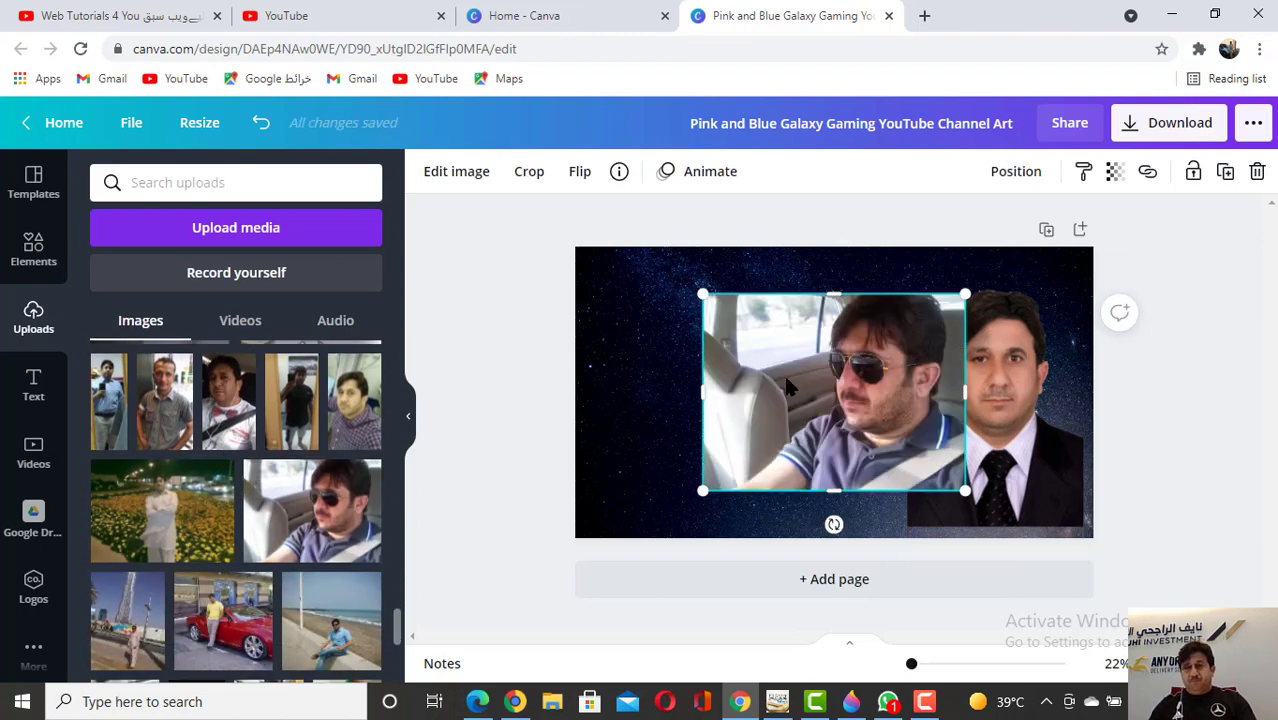
pyautogui.moveTo(840, 392); pyautogui.dragTo(727, 392)
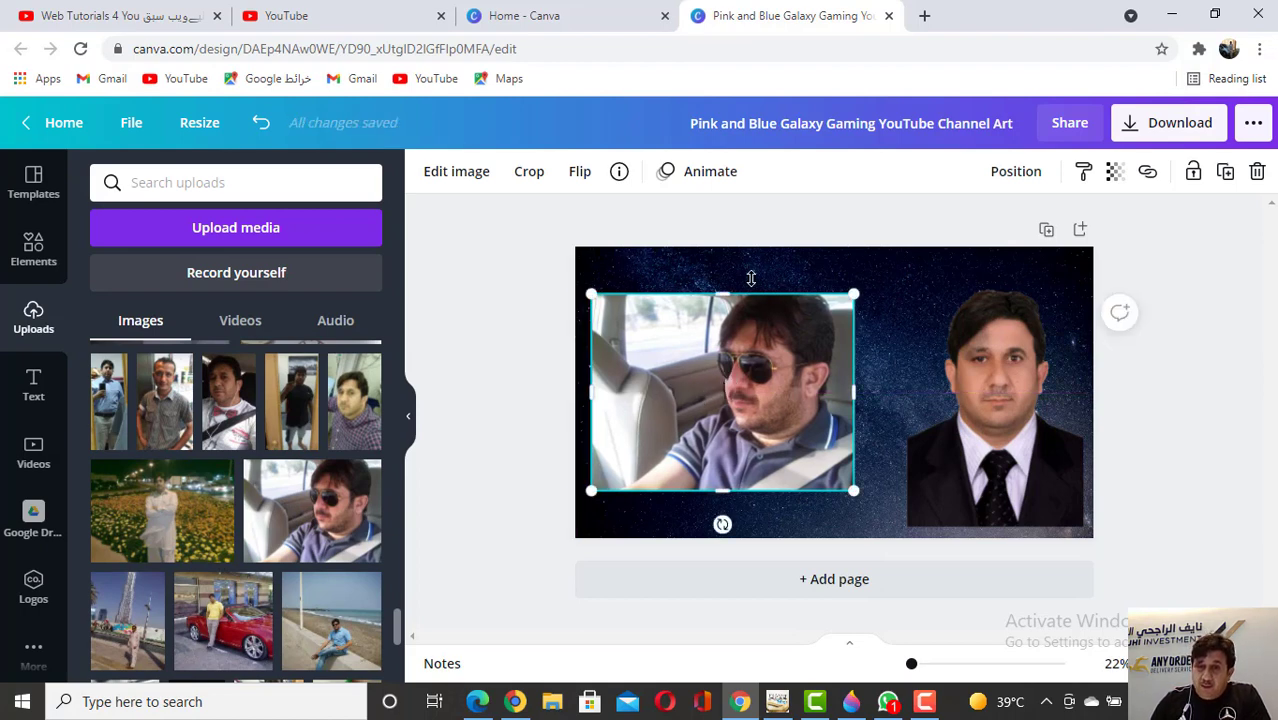
# Step: Remove the background of the car photo with the Background Remover
pyautogui.click(982, 410)
pyautogui.click(712, 415)
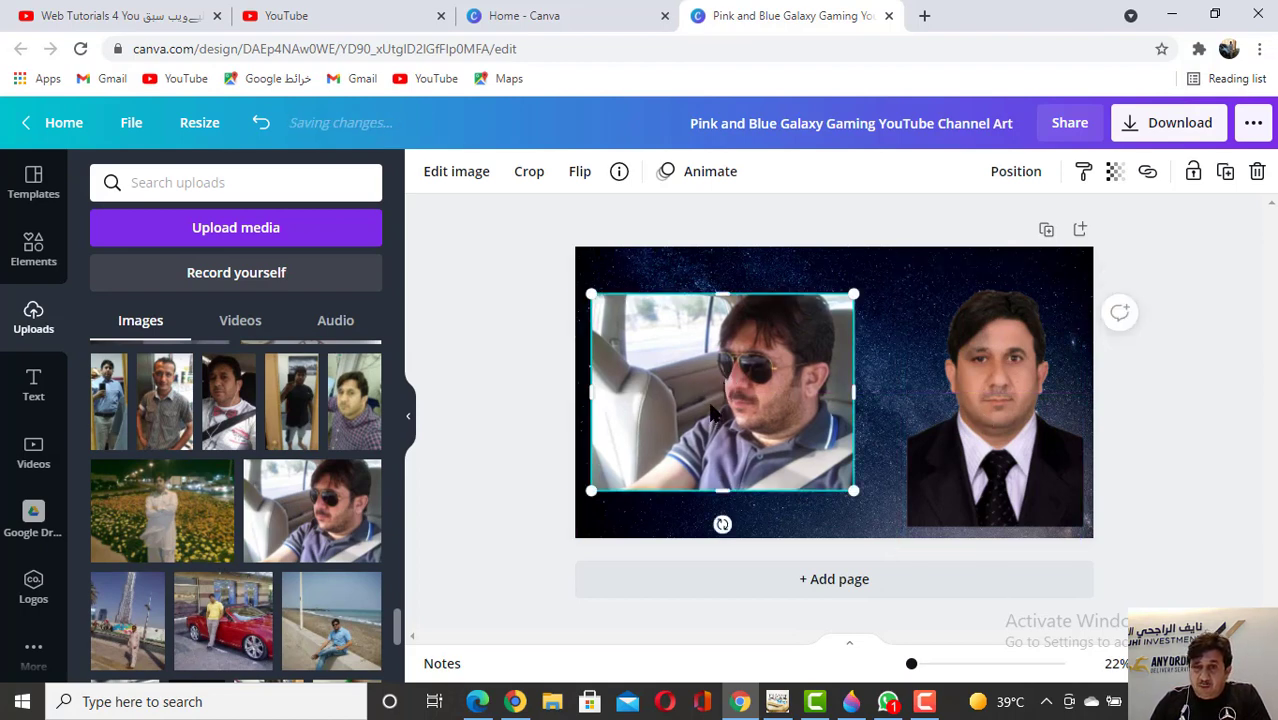
pyautogui.click(443, 175)
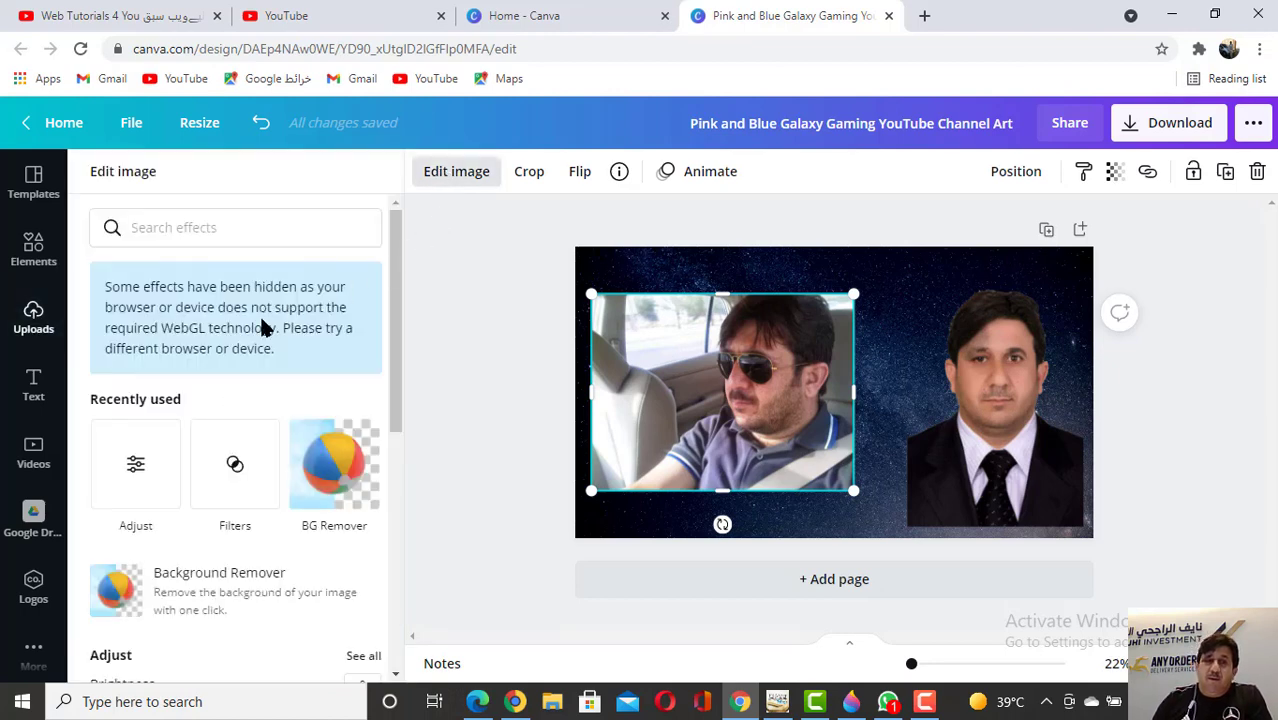
pyautogui.scroll(-3, 270, 320)
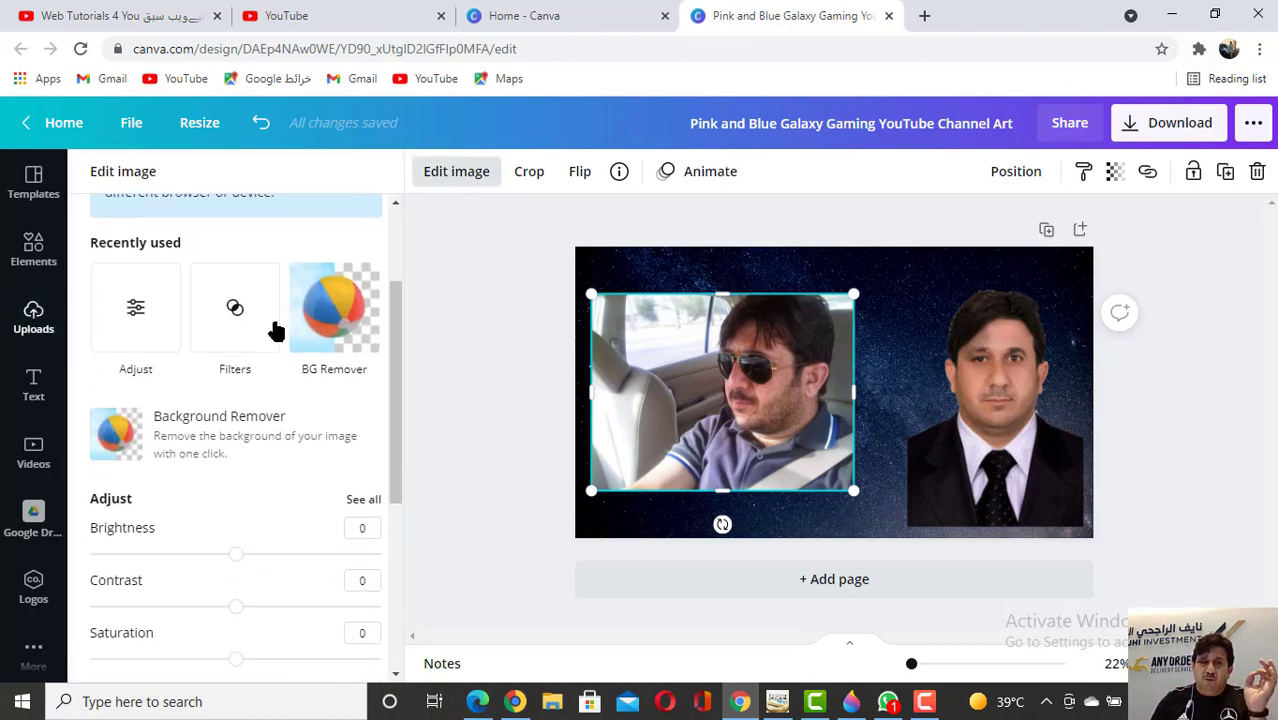
pyautogui.click(126, 441)
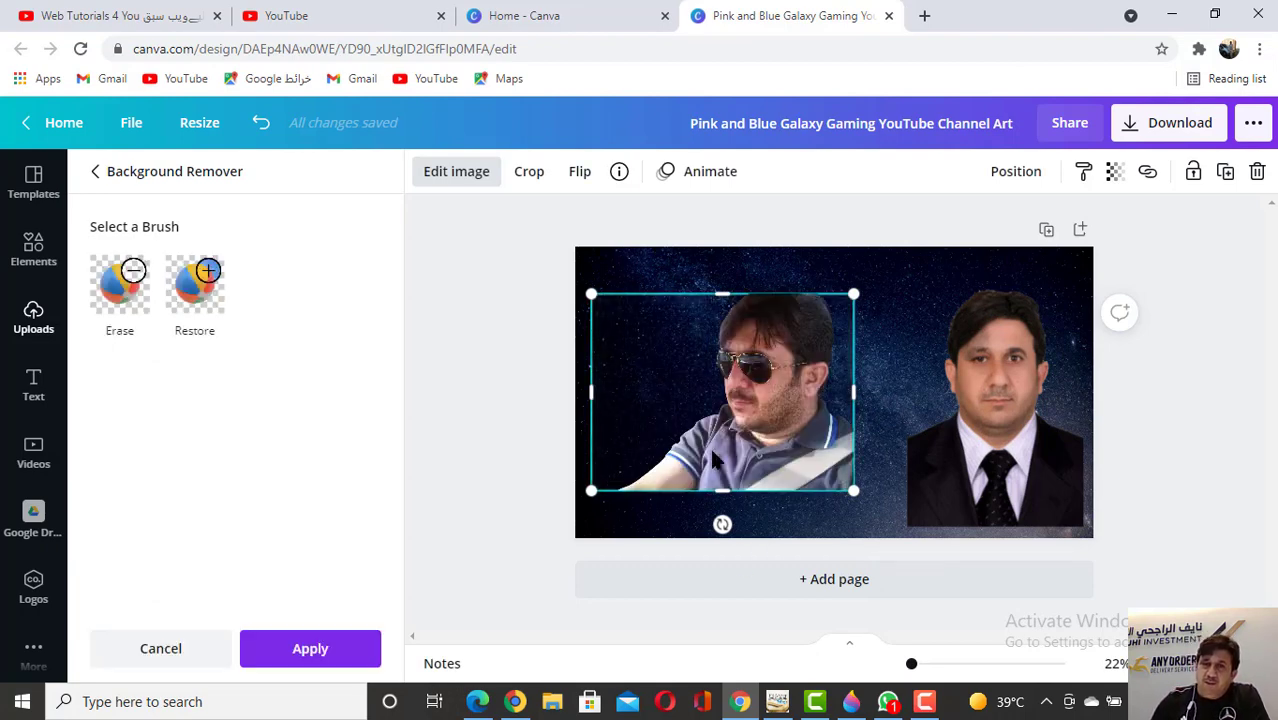
# Step: Crop the empty left part of the sunglasses cut-out, apply the background removal and position the figure beside the suited man
pyautogui.moveTo(784, 399); pyautogui.dragTo(751, 411)
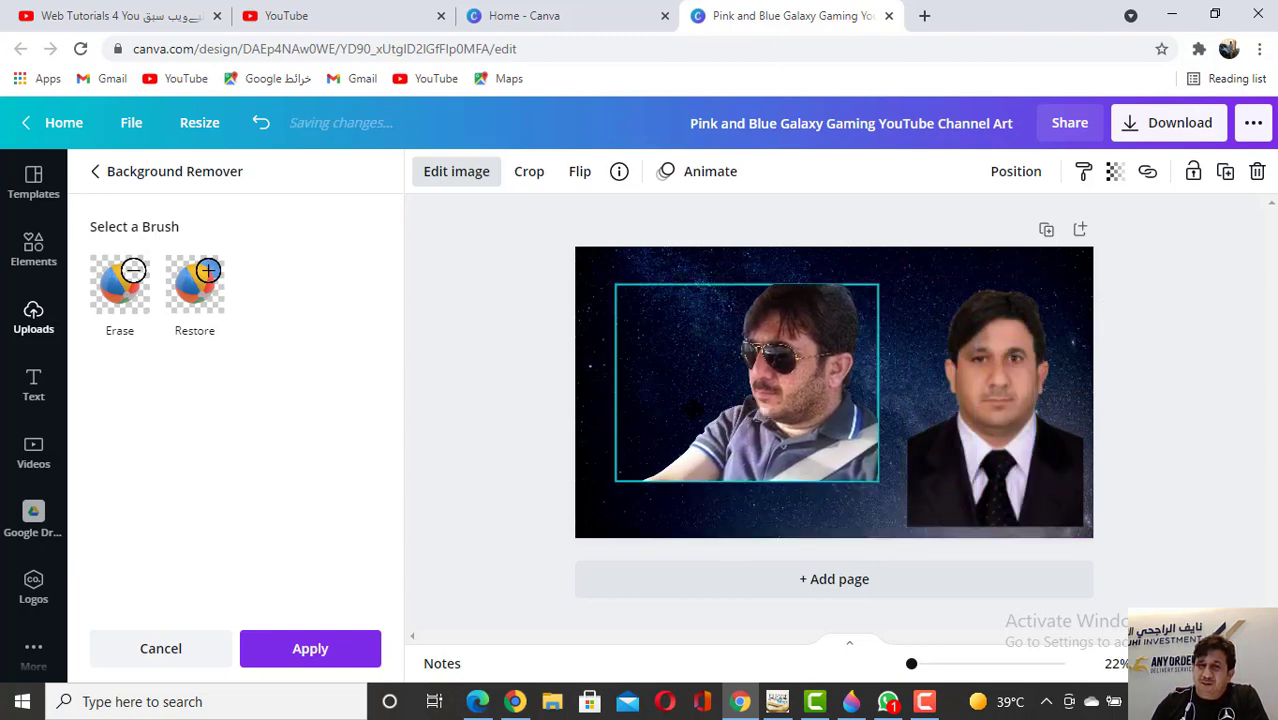
pyautogui.moveTo(627, 386); pyautogui.dragTo(667, 386)
pyautogui.moveTo(649, 501)
pyautogui.mouseDown()
pyautogui.moveTo(576, 556)
pyautogui.moveTo(724, 428)
pyautogui.moveTo(655, 491)
pyautogui.mouseUp()
pyautogui.click(305, 650)
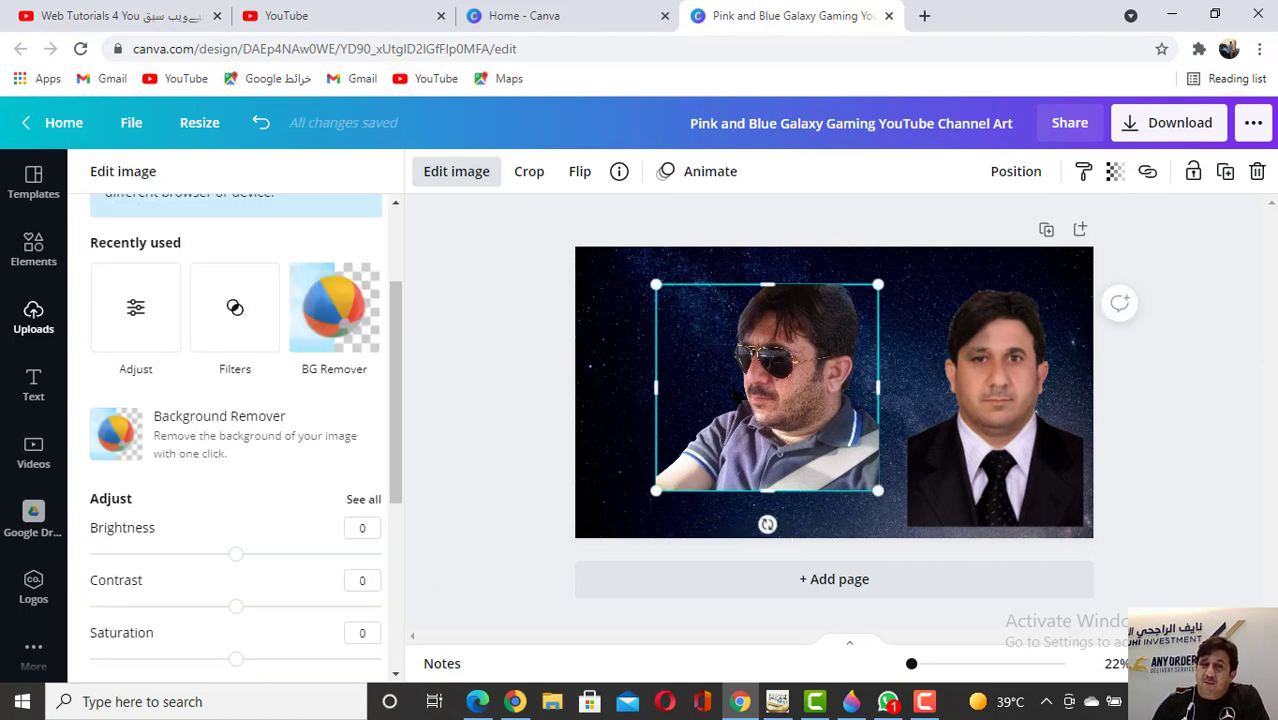
pyautogui.moveTo(789, 393)
pyautogui.mouseDown()
pyautogui.moveTo(722, 380)
pyautogui.moveTo(785, 377)
pyautogui.mouseUp()
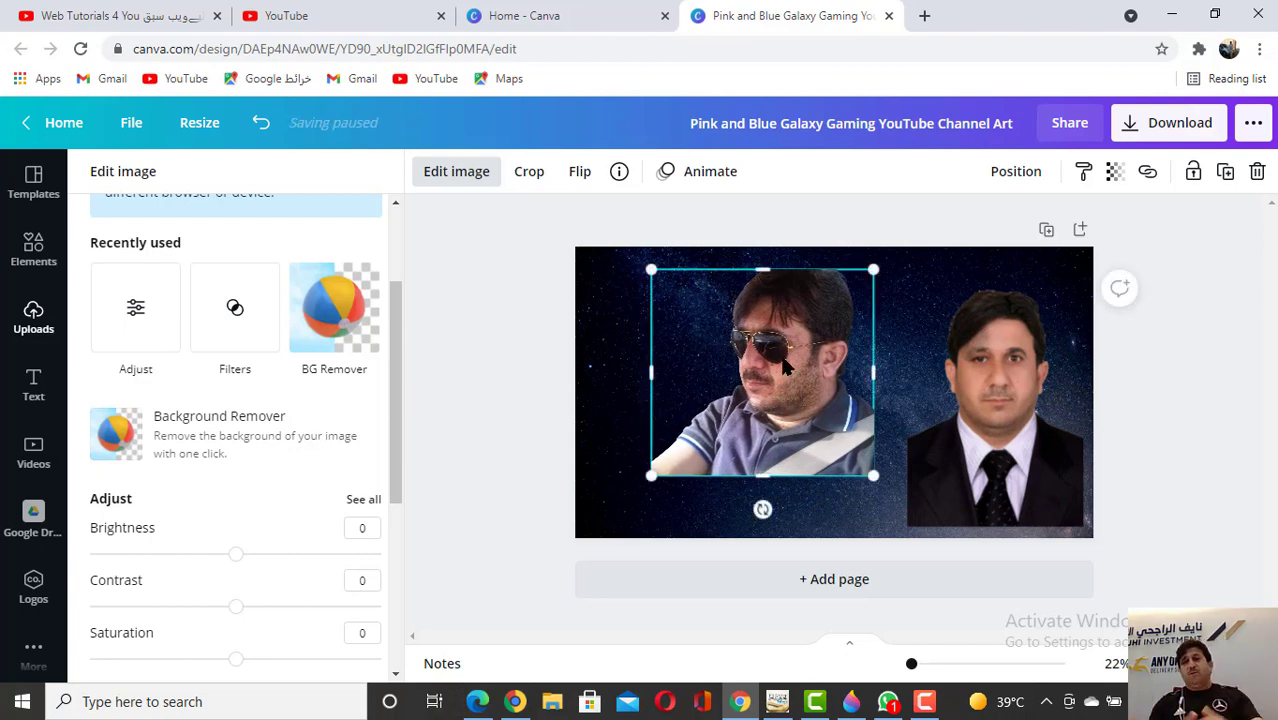